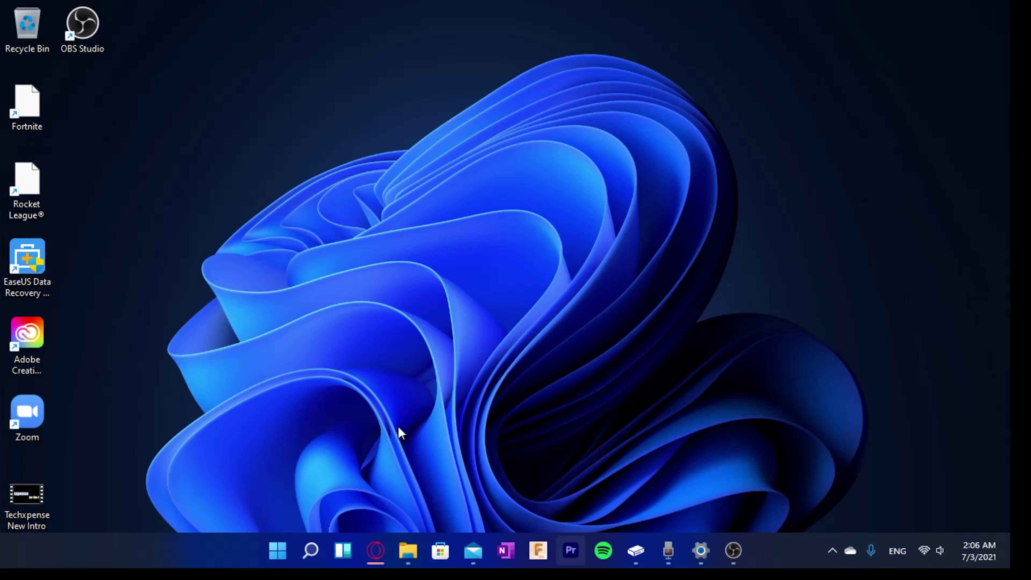
Move the Techxpense New Intro shortcut to the top of the desktop beside Fortnite
{"action": "mouse_move", "coordinate": [374, 552]}
{"action": "mouse_move", "coordinate": [645, 558]}
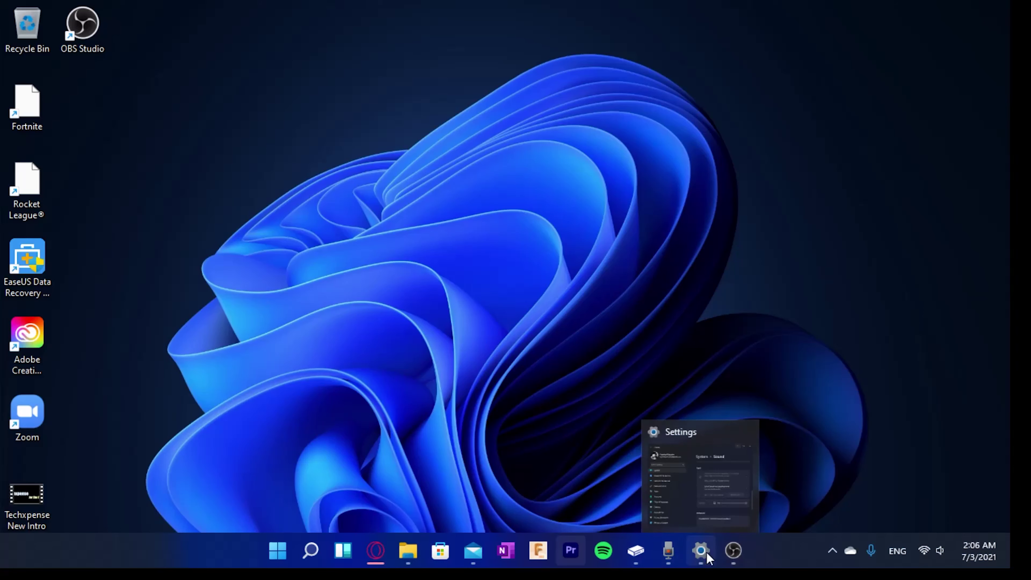
{"action": "mouse_move", "coordinate": [746, 544]}
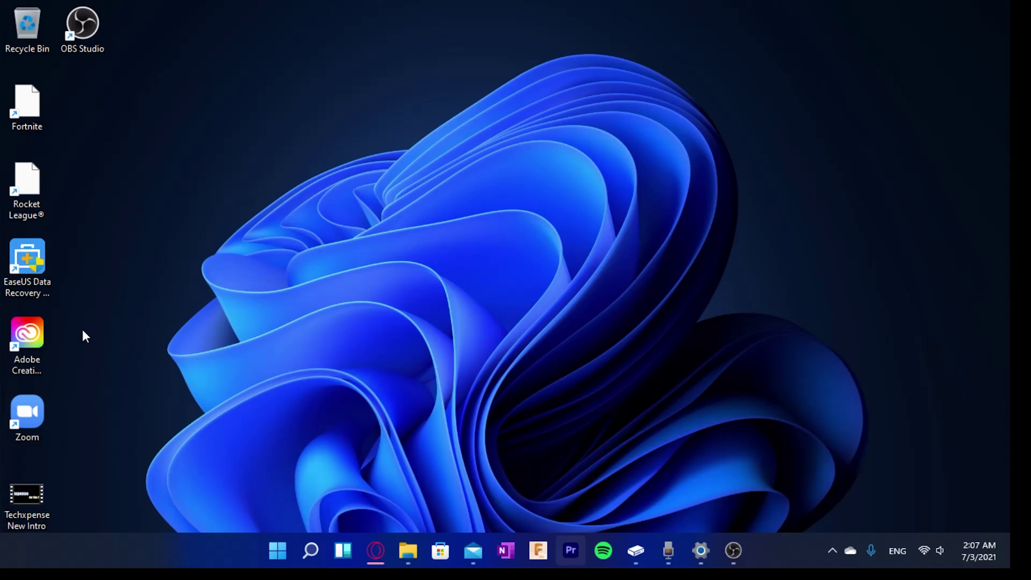
{"action": "left_click_drag", "start_coordinate": [26, 496], "coordinate": [84, 95]}
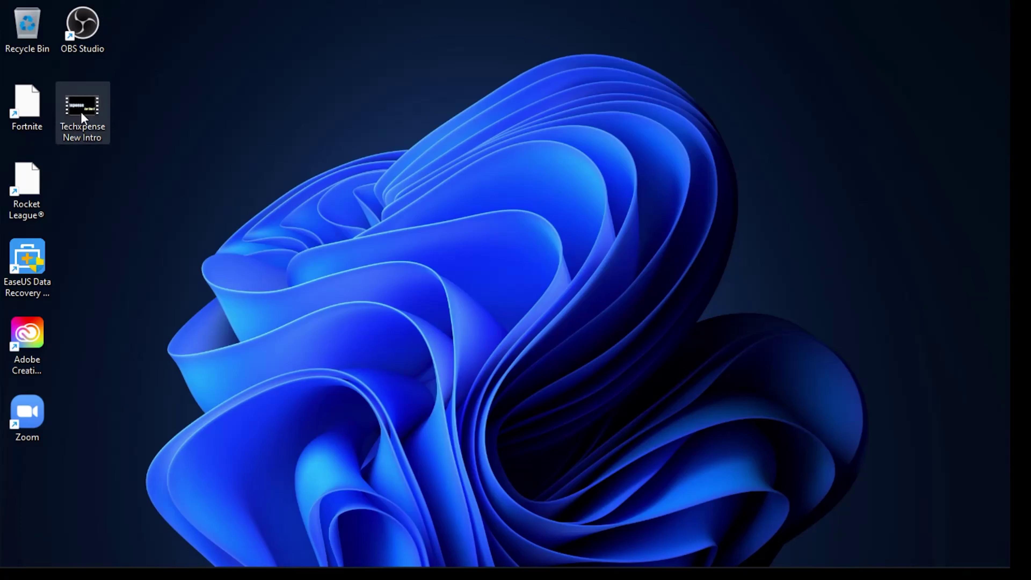
{"action": "left_click", "coordinate": [195, 221]}
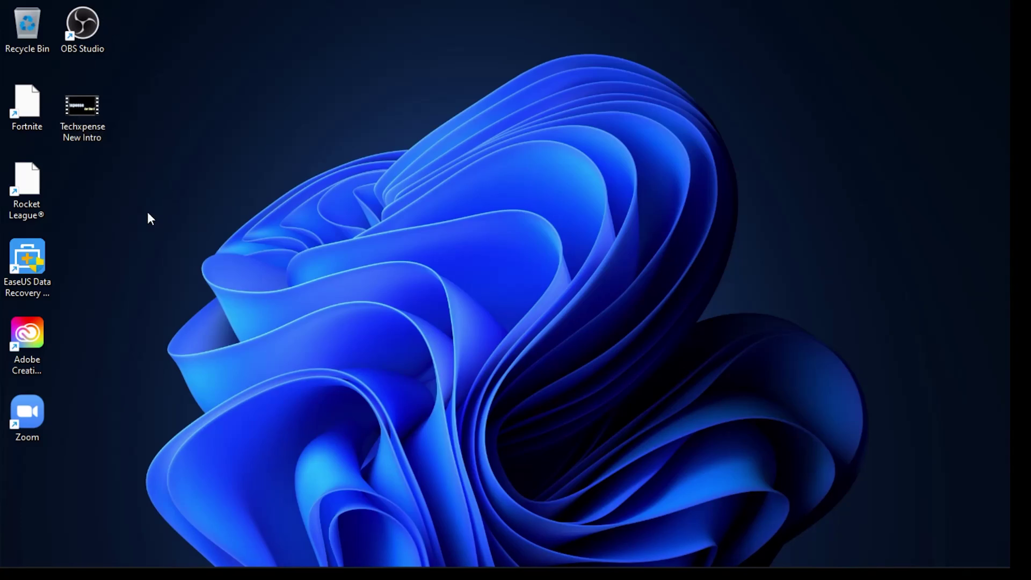
View the Techxpense New Intro shortcut's context menu, then dismiss it
{"action": "right_click", "coordinate": [83, 120]}
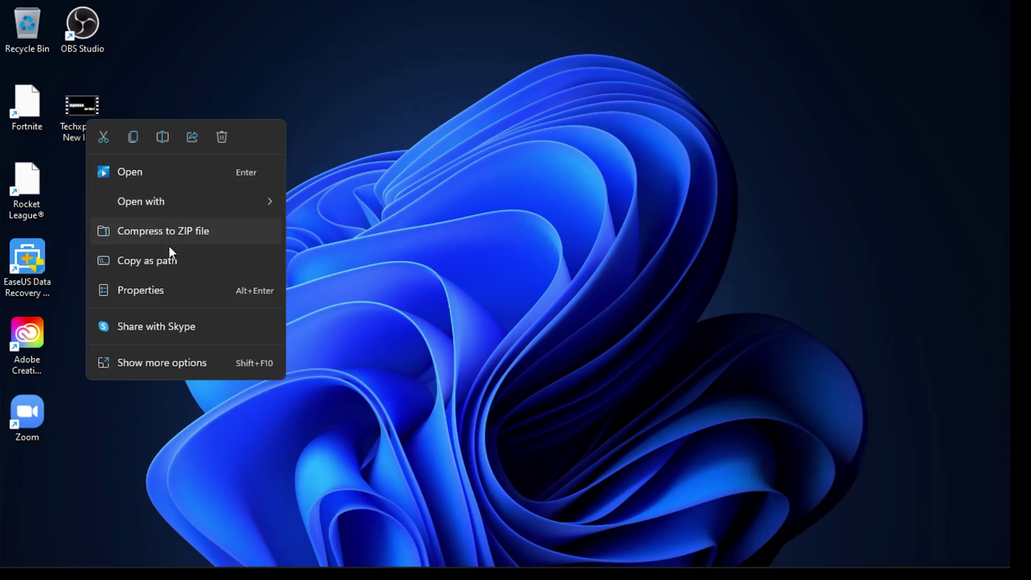
{"action": "mouse_move", "coordinate": [209, 211]}
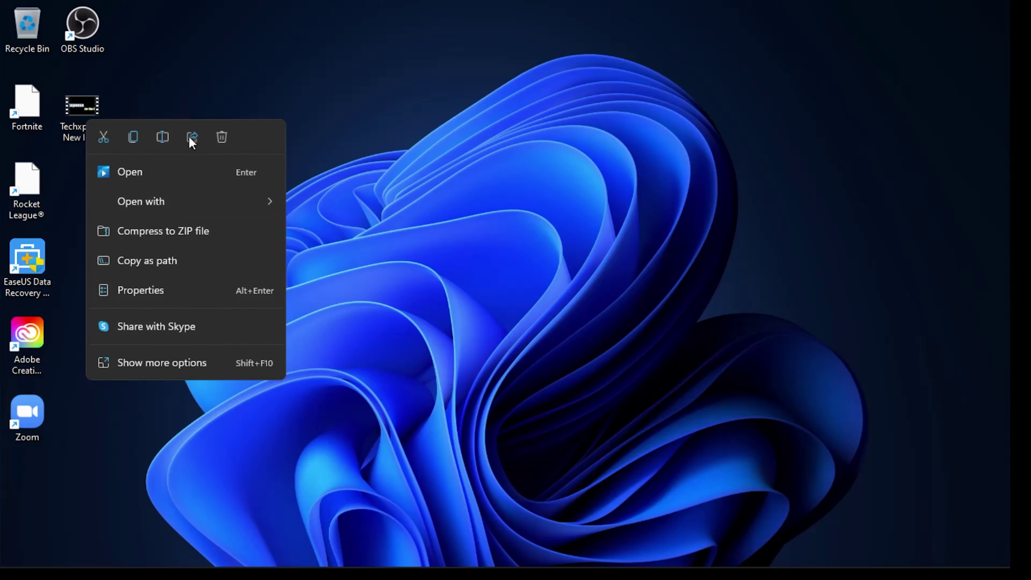
{"action": "left_click", "coordinate": [470, 261]}
{"action": "mouse_move", "coordinate": [366, 562]}
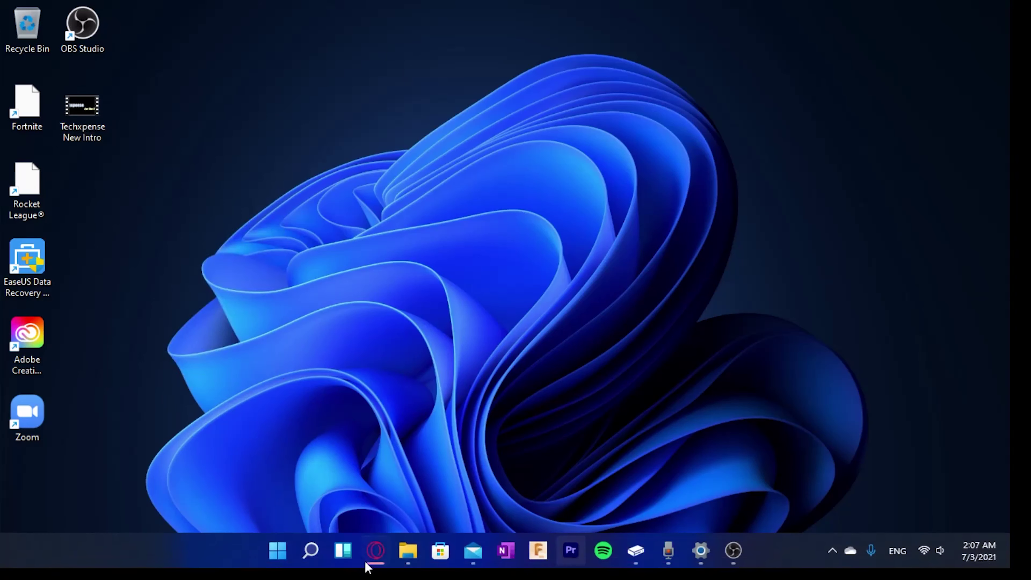
{"action": "left_click", "coordinate": [281, 552]}
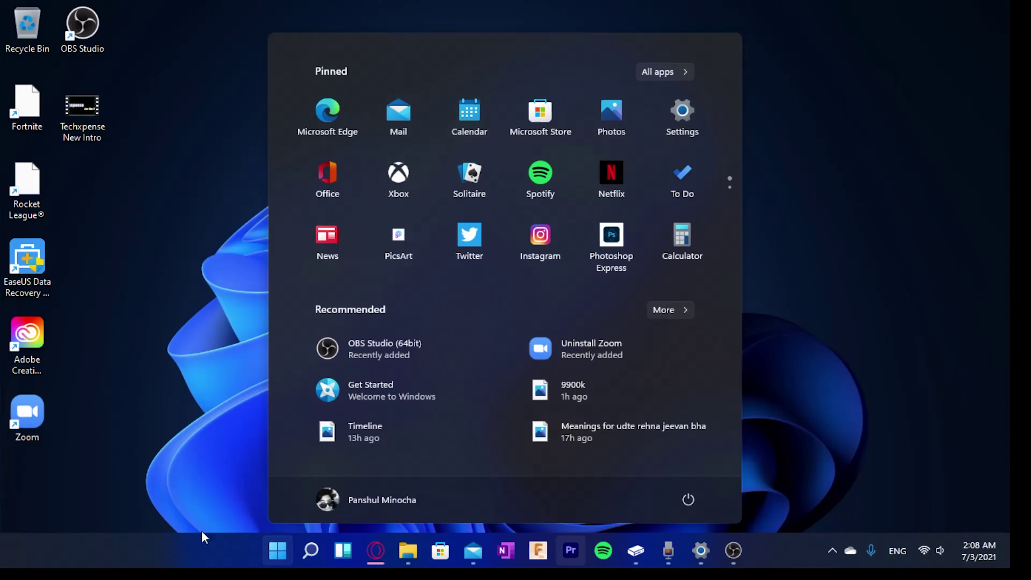
{"action": "left_click", "coordinate": [278, 554]}
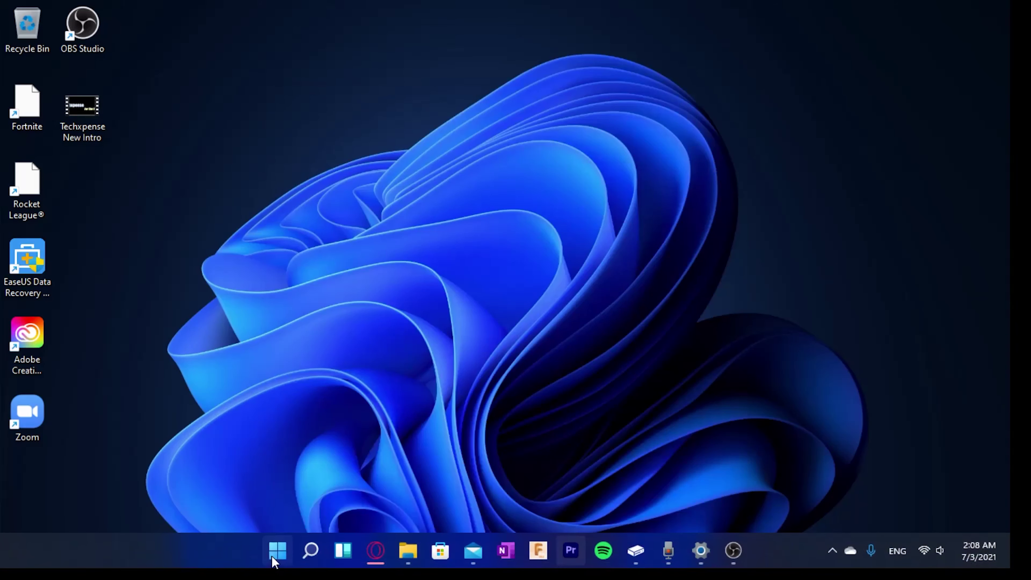
{"action": "left_click", "coordinate": [274, 555]}
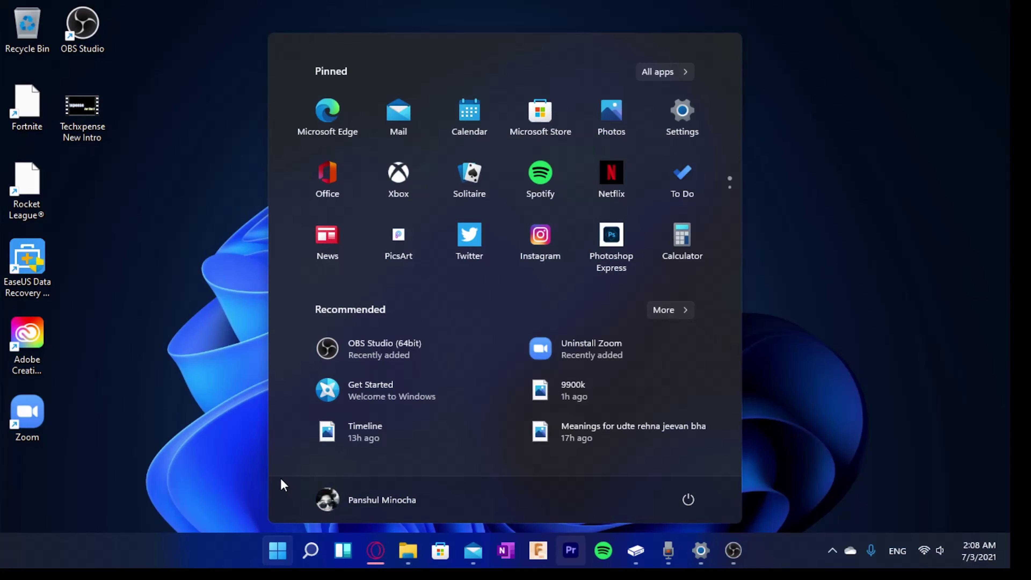
{"action": "left_click", "coordinate": [230, 421]}
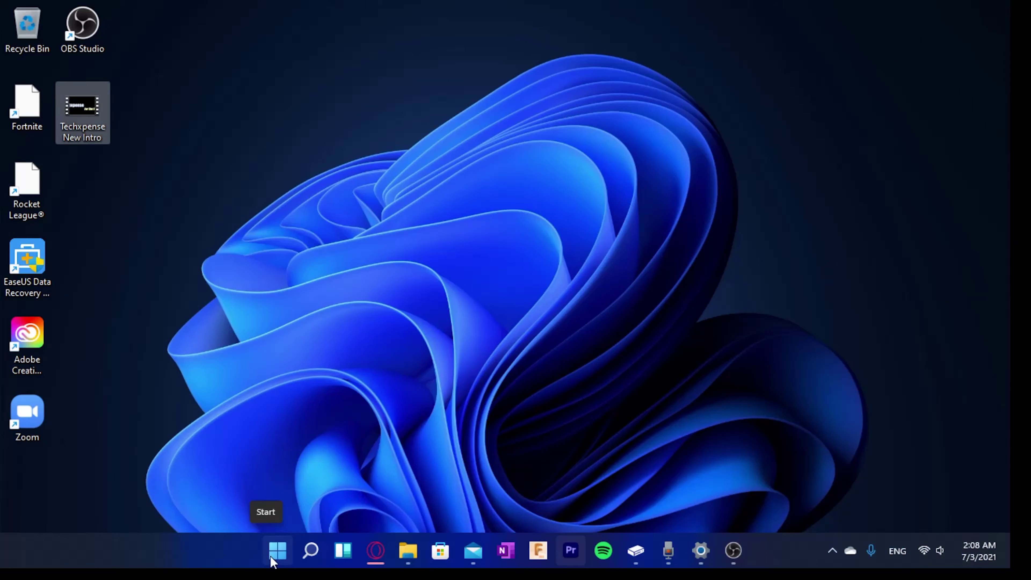
{"action": "left_click", "coordinate": [270, 556]}
{"action": "type", "text": "fu"}
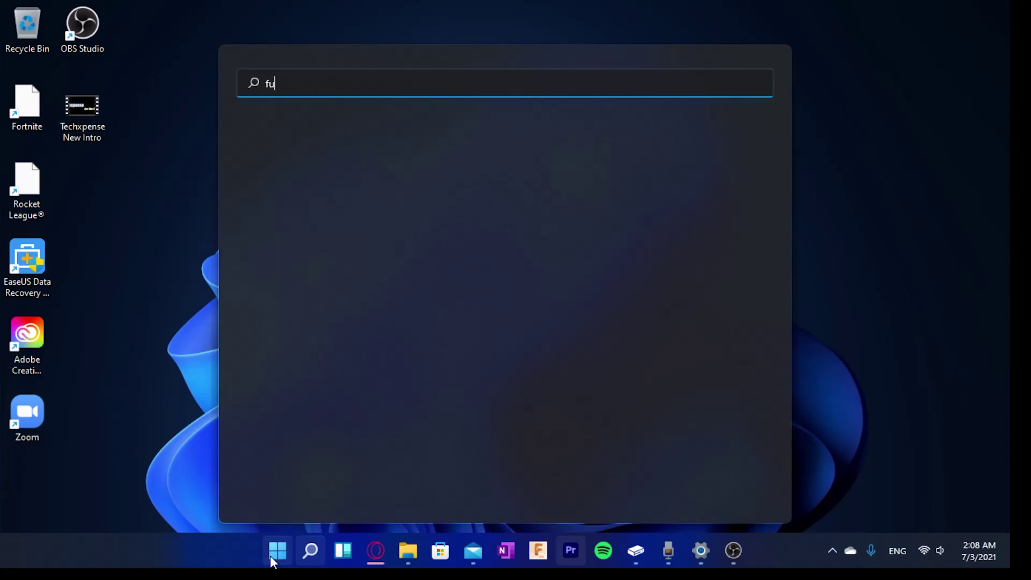
{"action": "type", "text": "sion 360"}
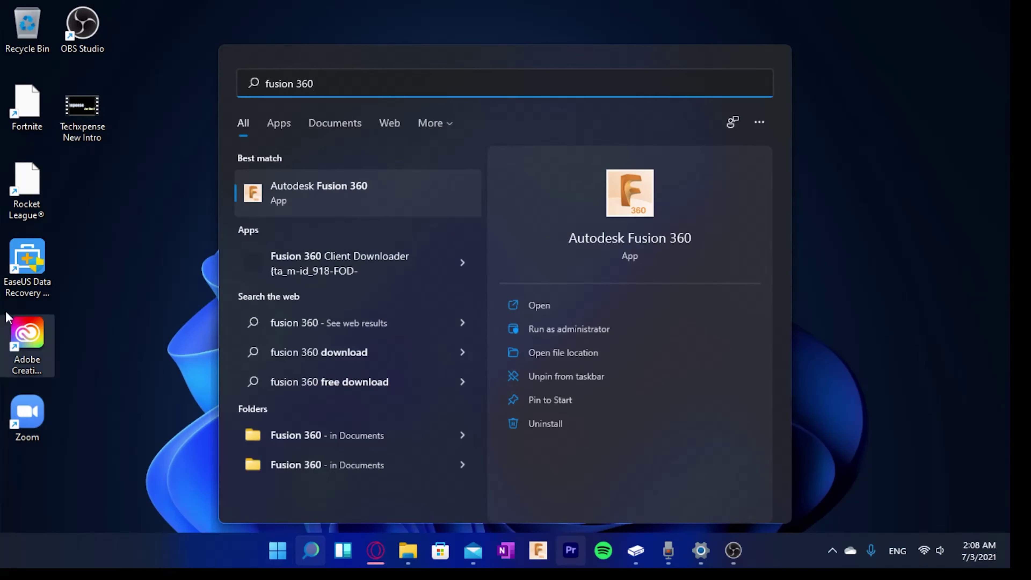
{"action": "left_click_drag", "start_coordinate": [314, 83], "coordinate": [243, 99]}
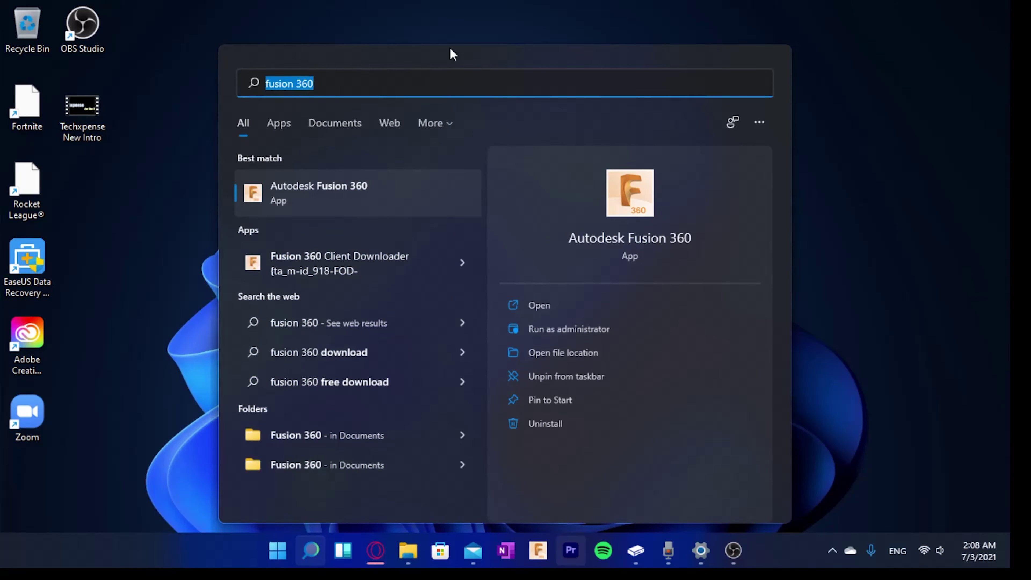
{"action": "left_click", "coordinate": [869, 257]}
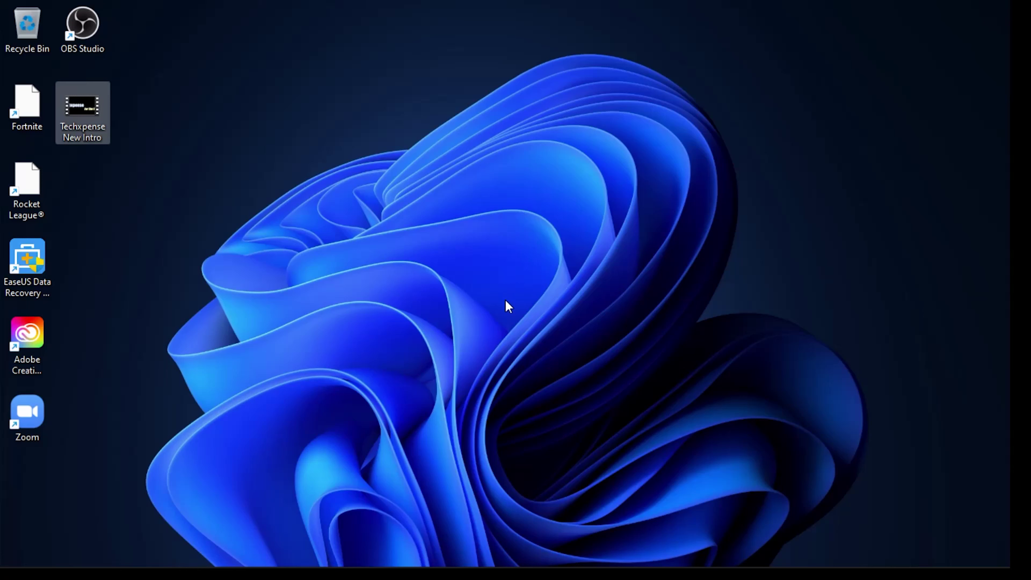
{"action": "mouse_move", "coordinate": [506, 577]}
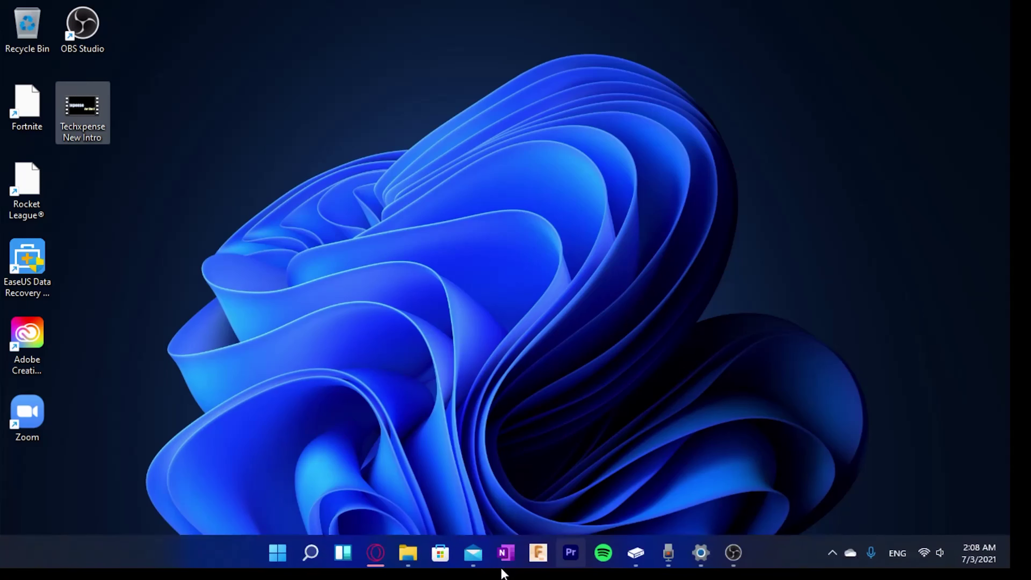
Launch Fusion 360 from the taskbar and wait for the new Untitled design
{"action": "left_click", "coordinate": [538, 552]}
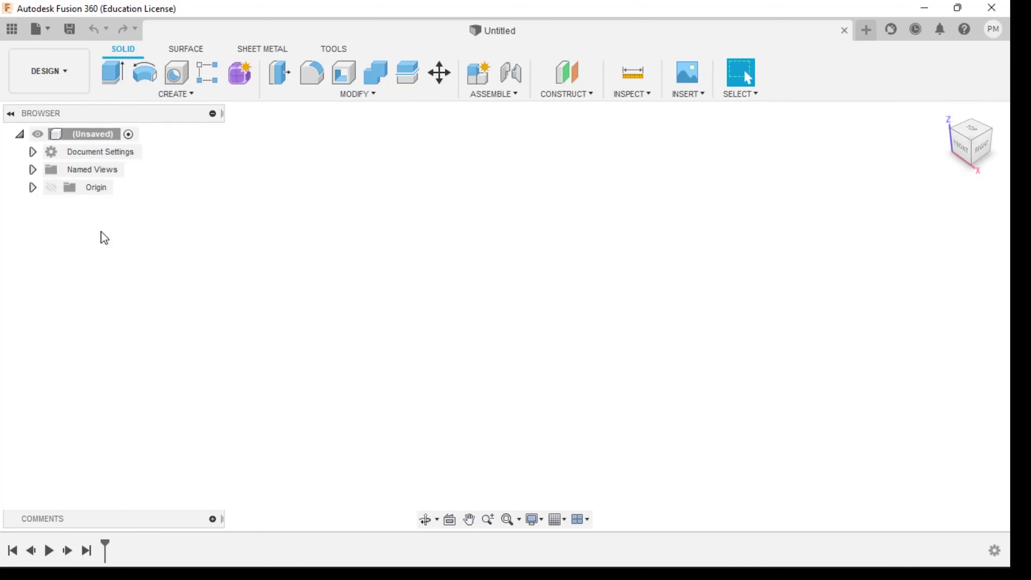
Open Custom Cabinet from My Recent Data in the Data Panel
{"action": "left_click", "coordinate": [5, 30]}
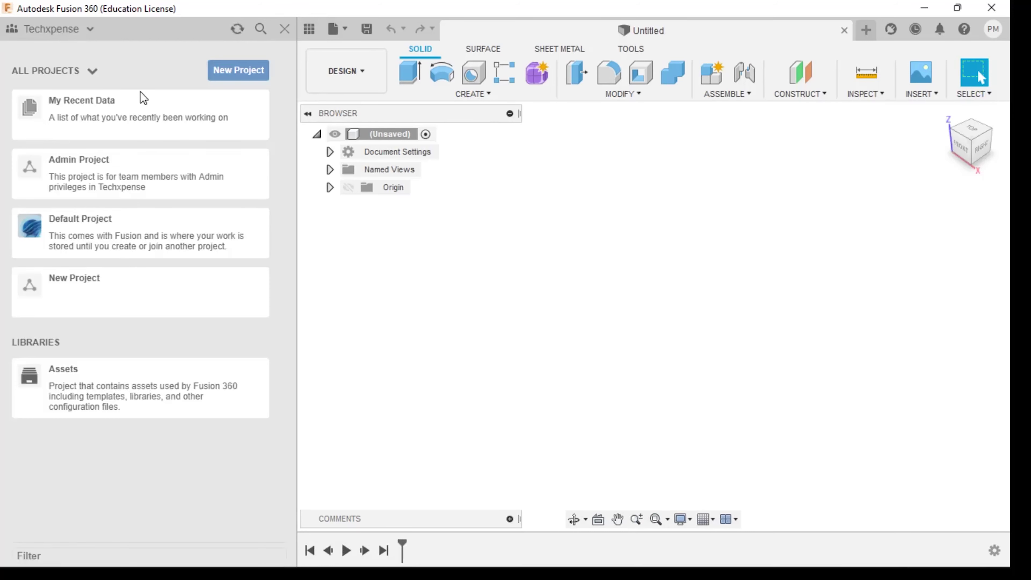
{"action": "left_click", "coordinate": [135, 123]}
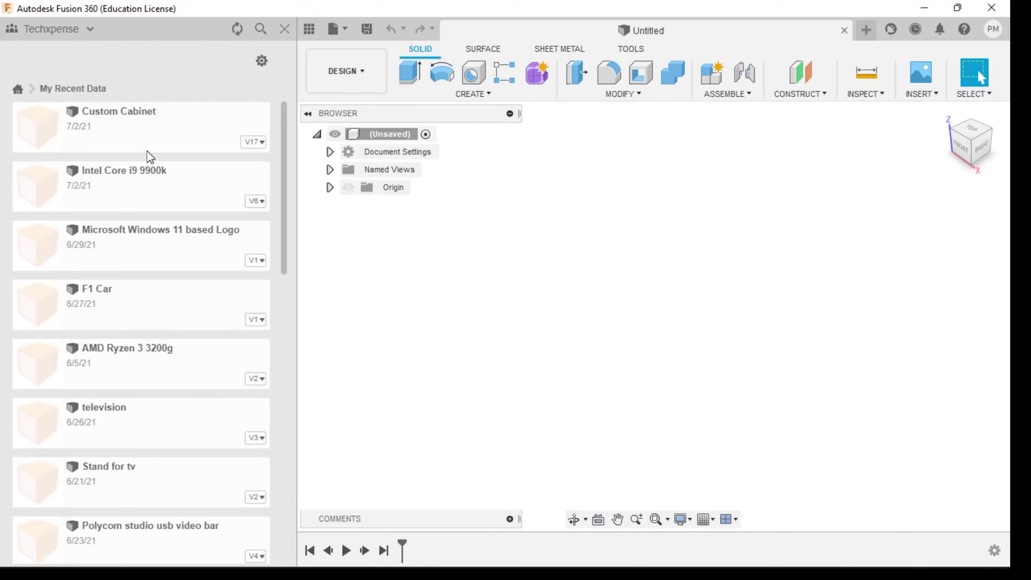
{"action": "double_click", "coordinate": [142, 131]}
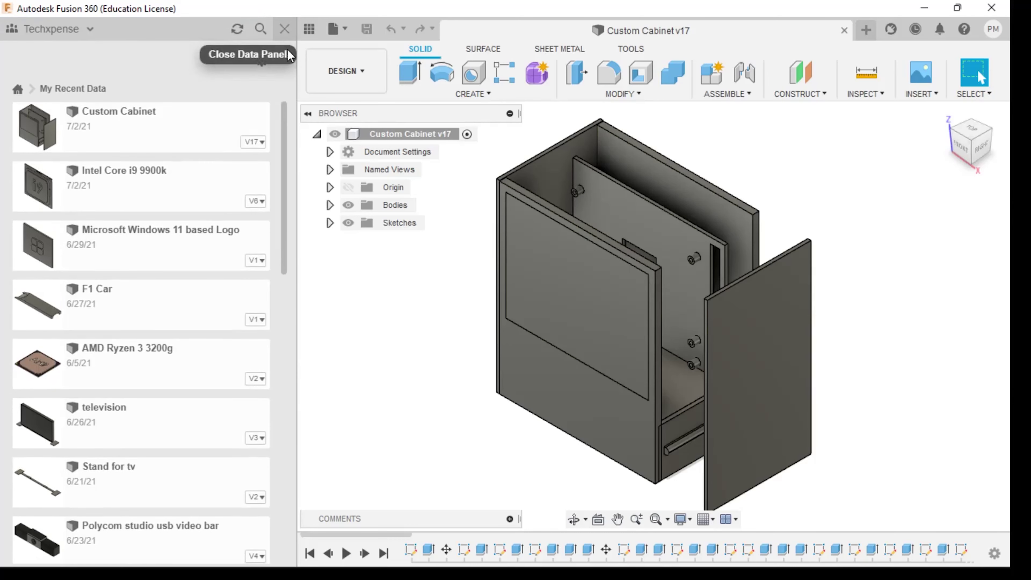
Move the detached right-hand cabinet panel 50 mm back along Z with Move/Copy
{"action": "left_click", "coordinate": [285, 34]}
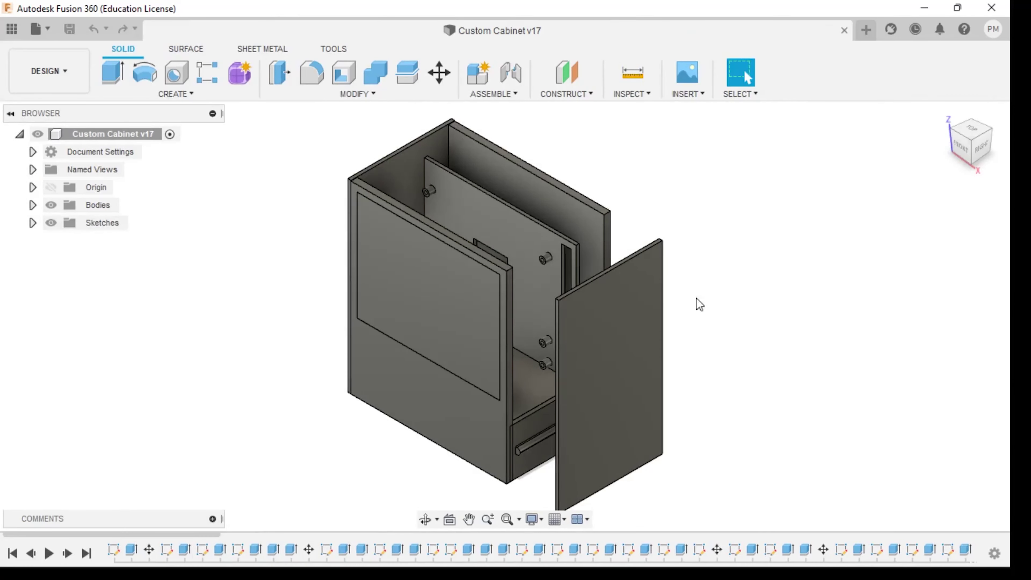
{"action": "left_click", "coordinate": [438, 72]}
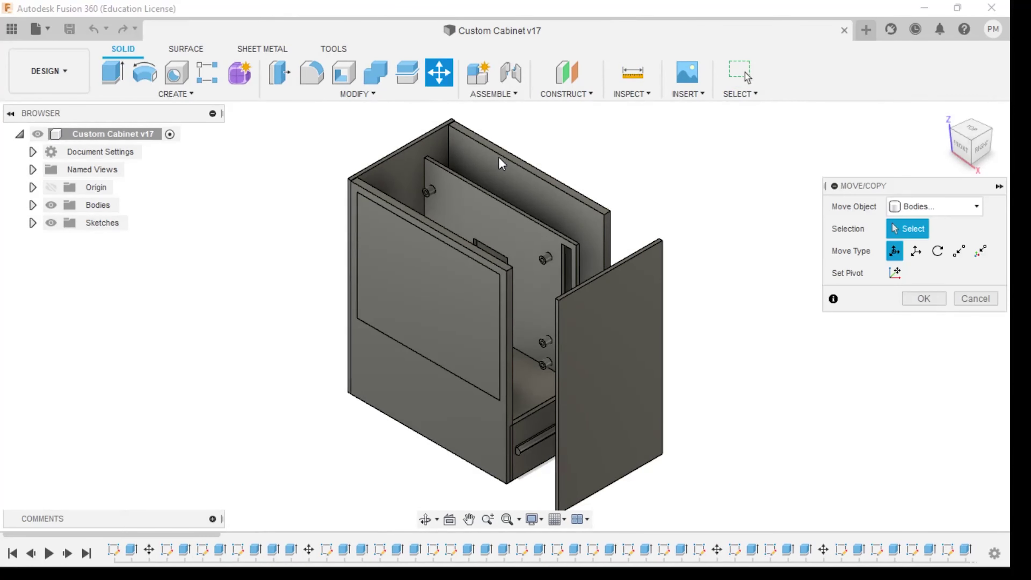
{"action": "left_click", "coordinate": [634, 341]}
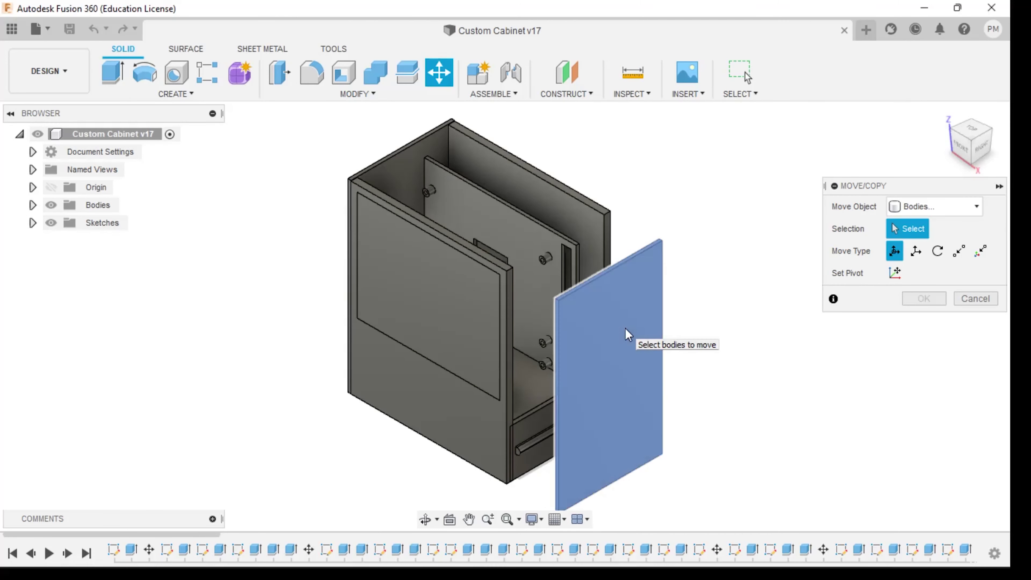
{"action": "left_click_drag", "start_coordinate": [656, 351], "coordinate": [635, 336]}
{"action": "left_click", "coordinate": [937, 456]}
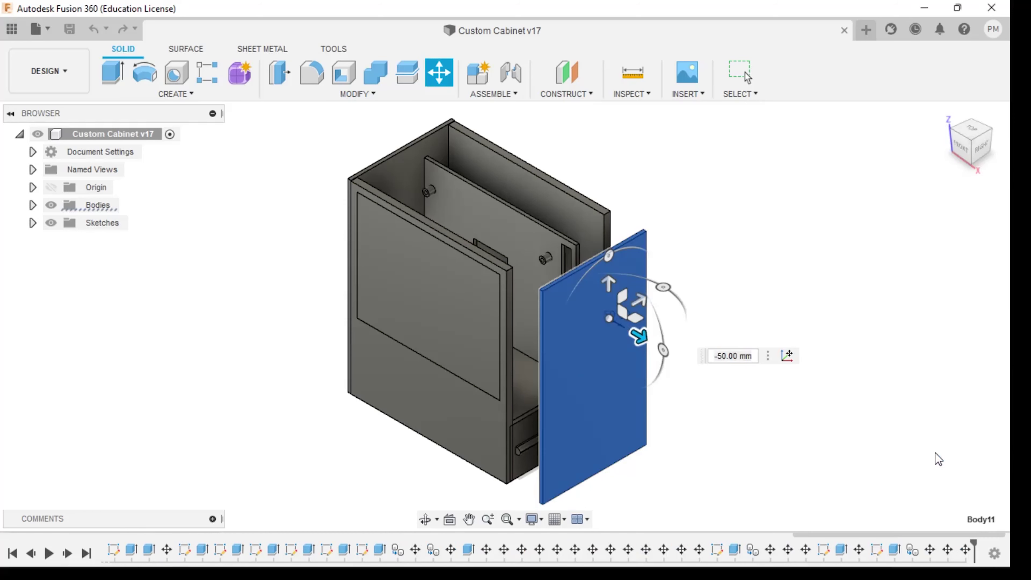
Save the design as a new version with the description 'User Saved'
{"action": "left_click", "coordinate": [70, 29]}
{"action": "left_click_drag", "start_coordinate": [451, 239], "coordinate": [486, 223]}
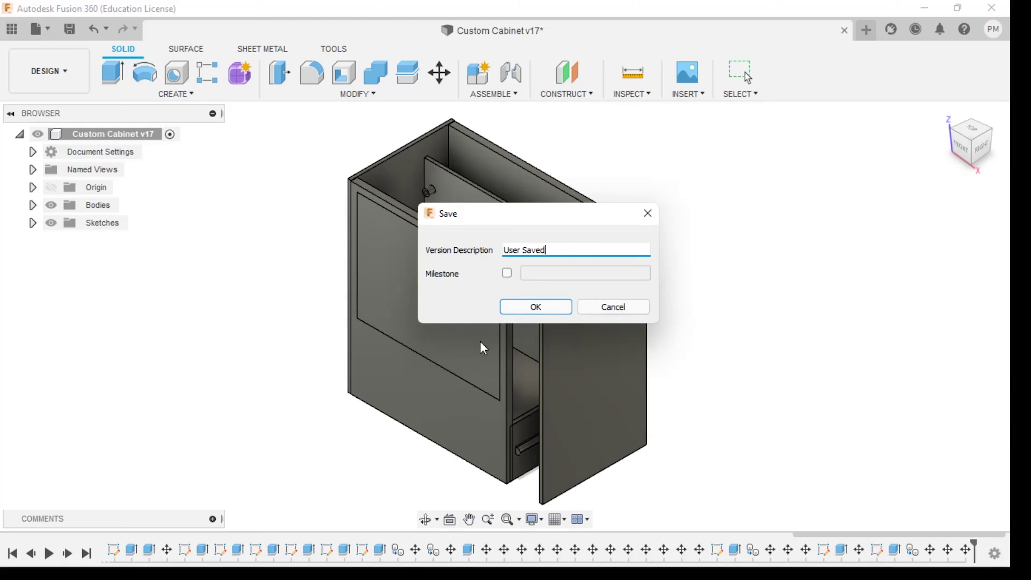
{"action": "left_click", "coordinate": [510, 314]}
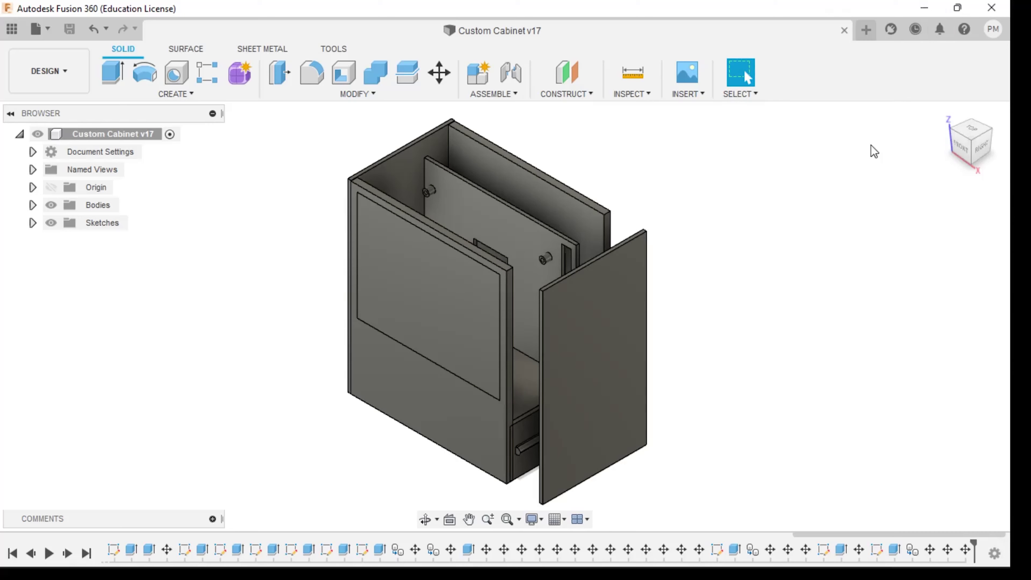
Orbit the cabinet, return to the Home view, and minimize Fusion 360
{"action": "left_click_drag", "start_coordinate": [987, 152], "coordinate": [952, 154]}
{"action": "left_click", "coordinate": [944, 111]}
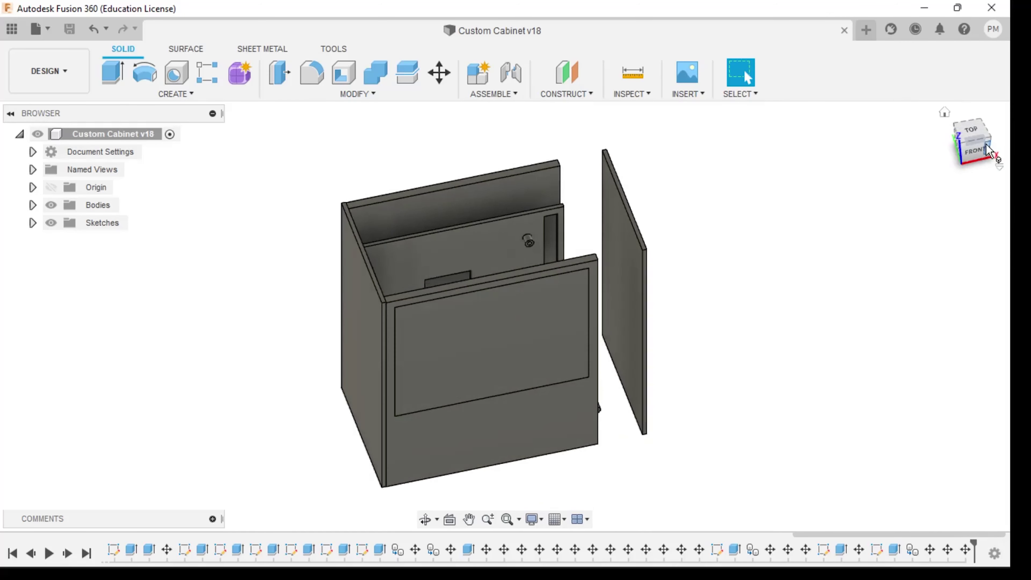
{"action": "left_click", "coordinate": [921, 8]}
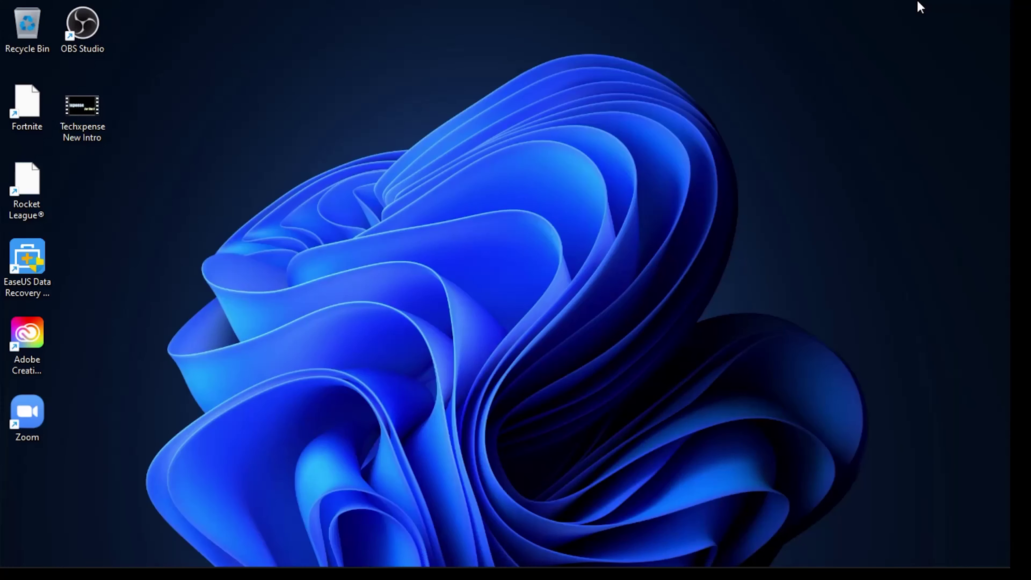
Restore the Videos Explorer window maximized and switch it to This PC
{"action": "mouse_move", "coordinate": [372, 573]}
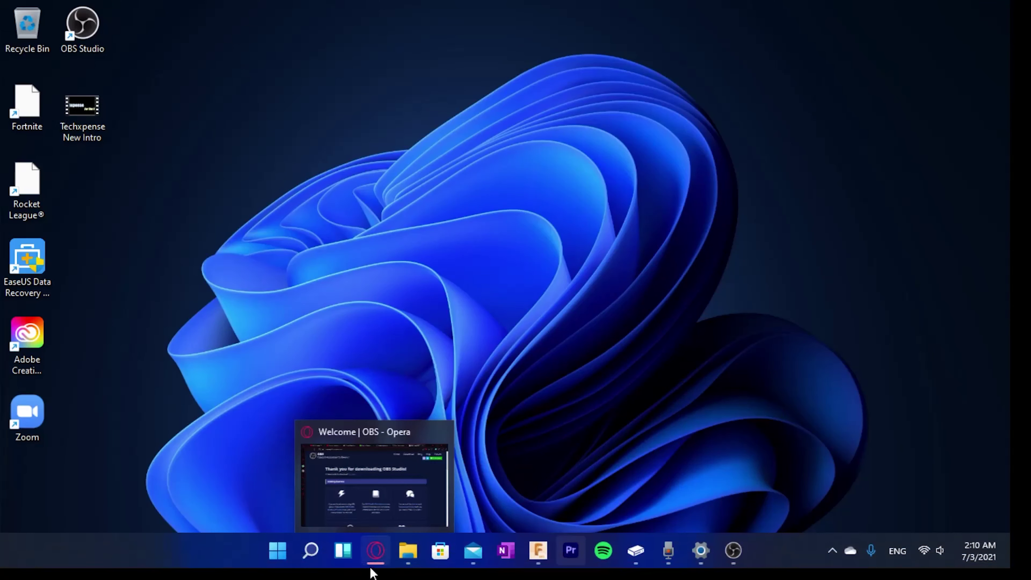
{"action": "mouse_move", "coordinate": [413, 553]}
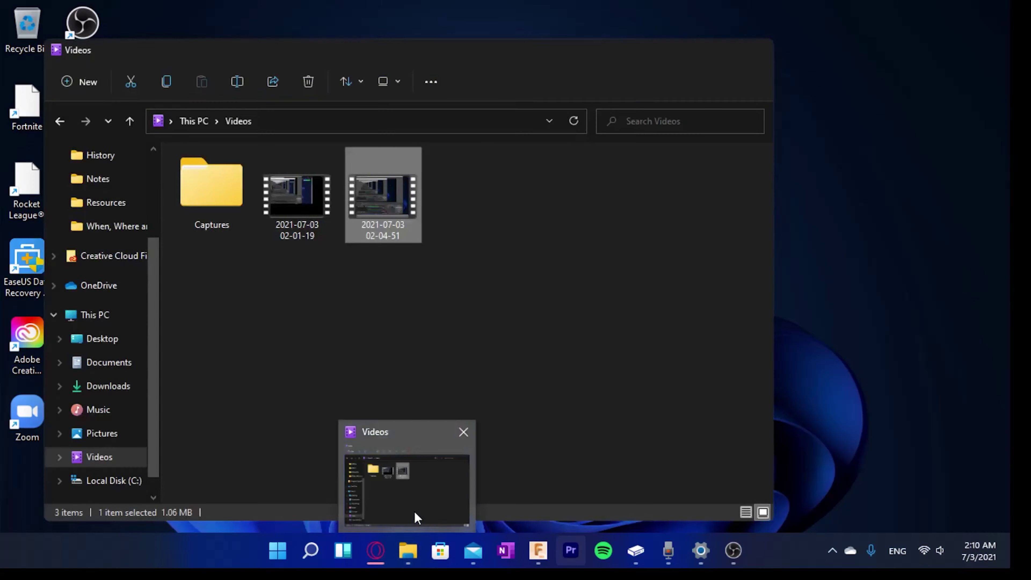
{"action": "left_click", "coordinate": [417, 518]}
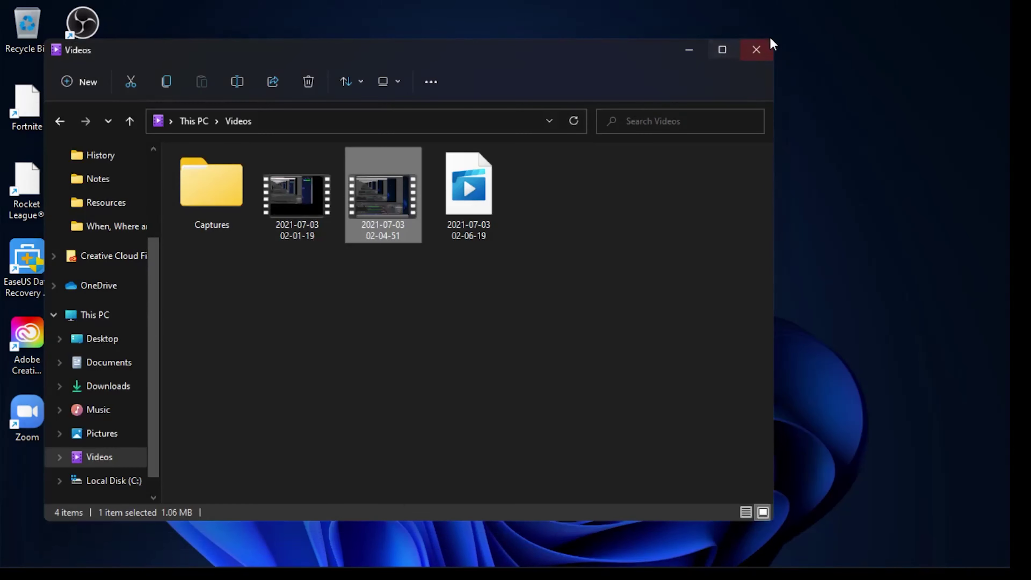
{"action": "left_click", "coordinate": [722, 51]}
{"action": "left_click", "coordinate": [59, 346]}
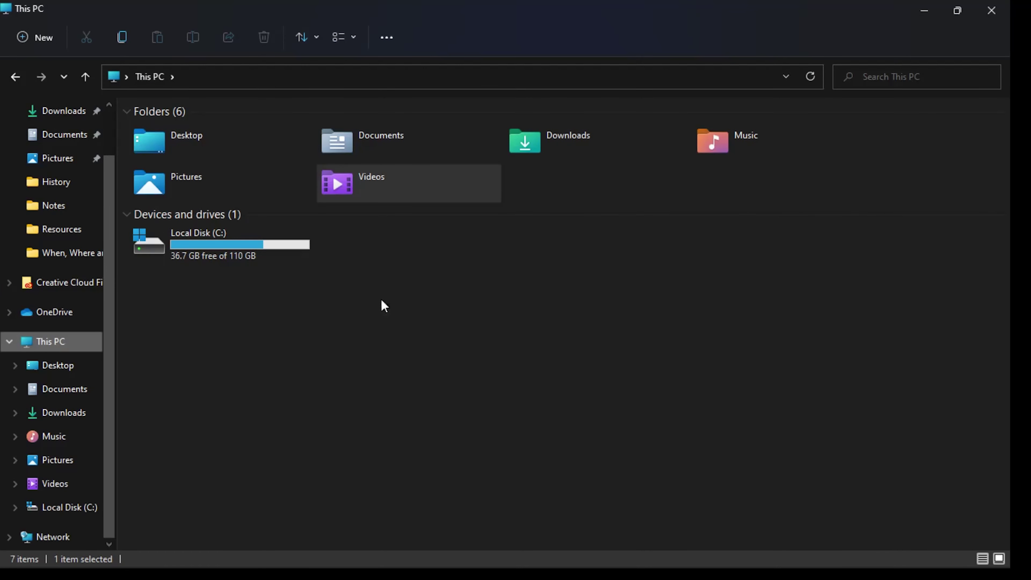
{"action": "left_click", "coordinate": [404, 363]}
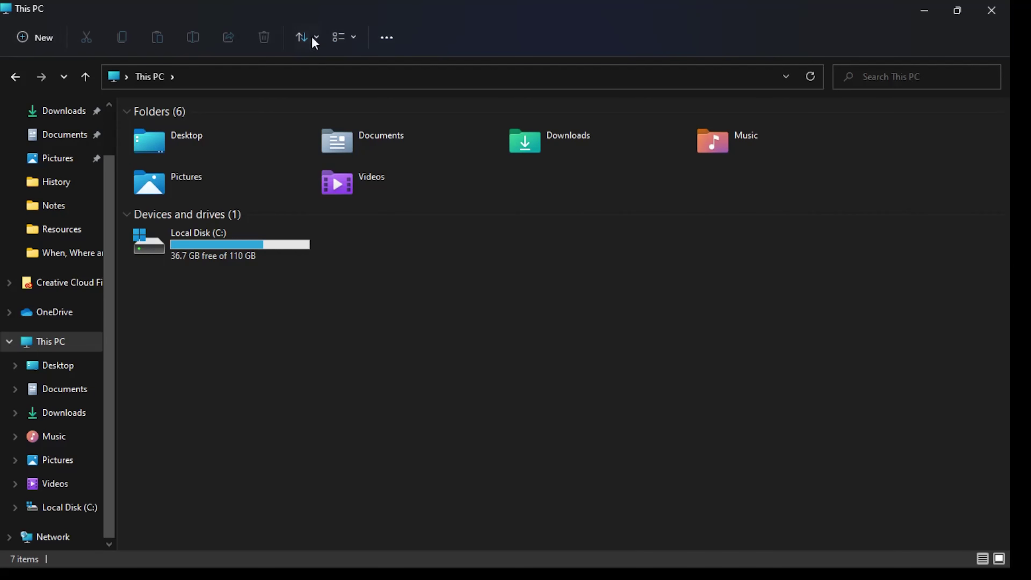
Open and close the See more toolbar options list twice
{"action": "left_click", "coordinate": [384, 38]}
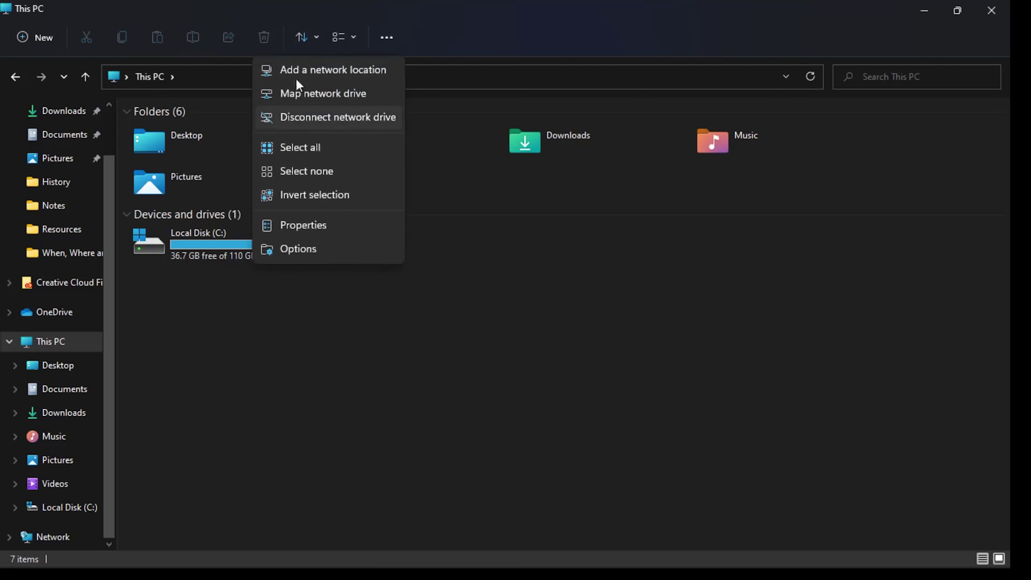
{"action": "left_click", "coordinate": [265, 370]}
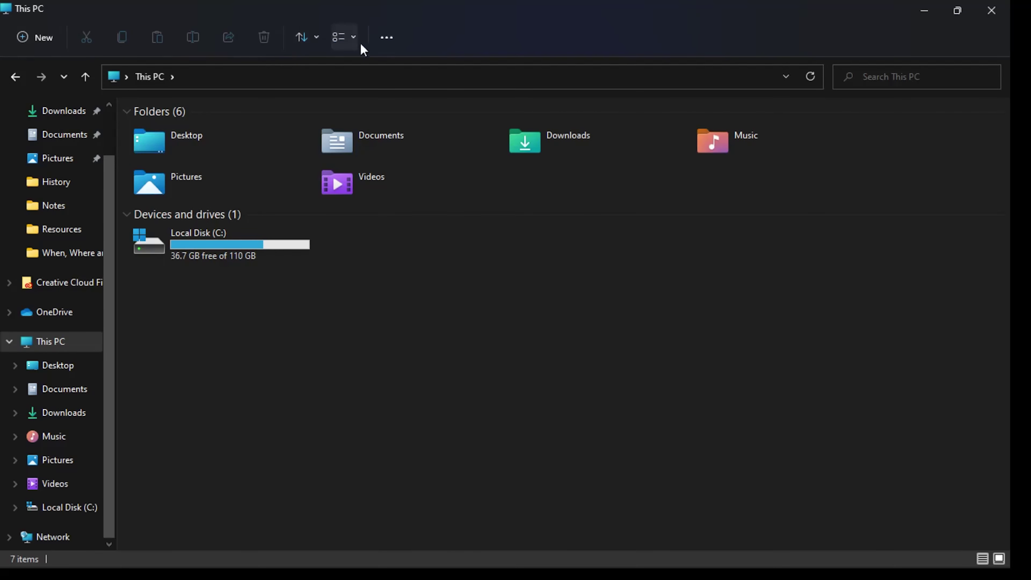
{"action": "left_click", "coordinate": [384, 49]}
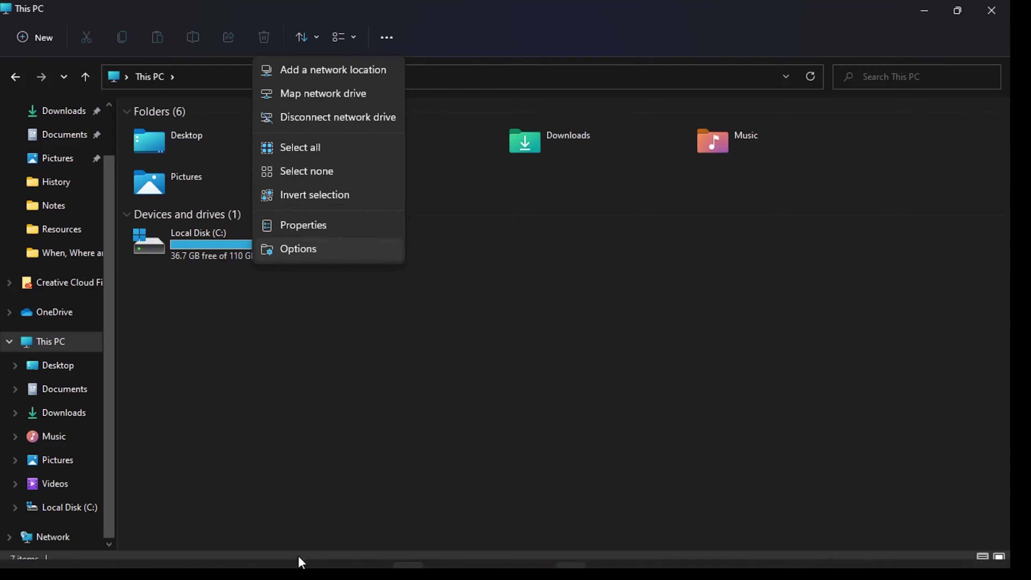
{"action": "left_click", "coordinate": [249, 428]}
Show the This PC context menu in the navigation pane
{"action": "right_click", "coordinate": [80, 353]}
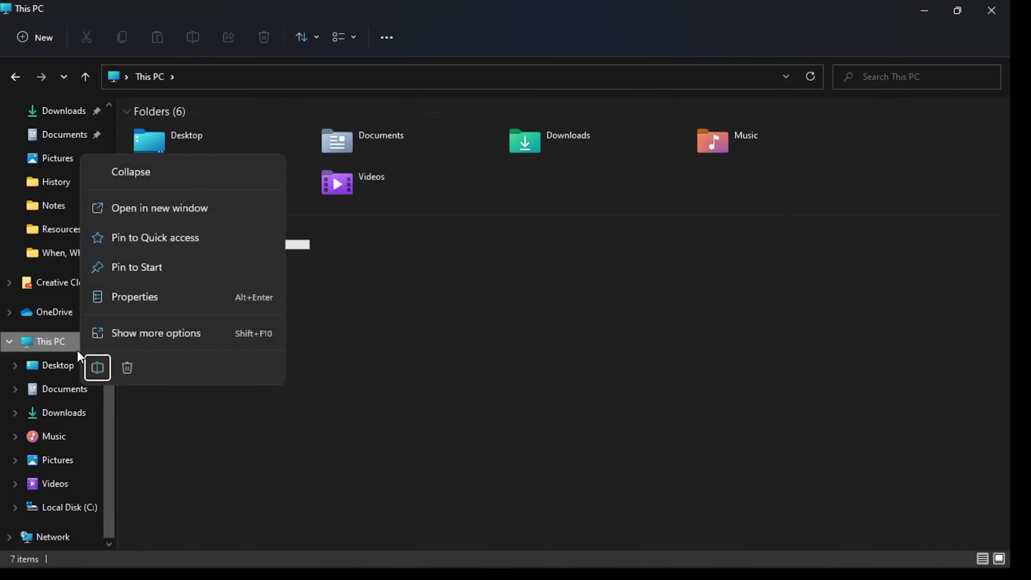
{"action": "left_click", "coordinate": [494, 428]}
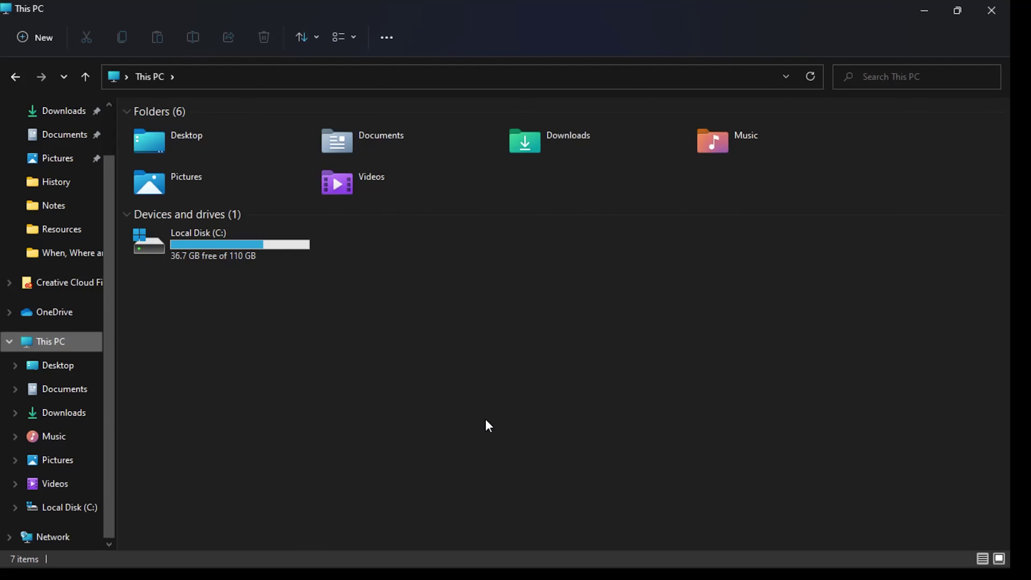
{"action": "right_click", "coordinate": [78, 342]}
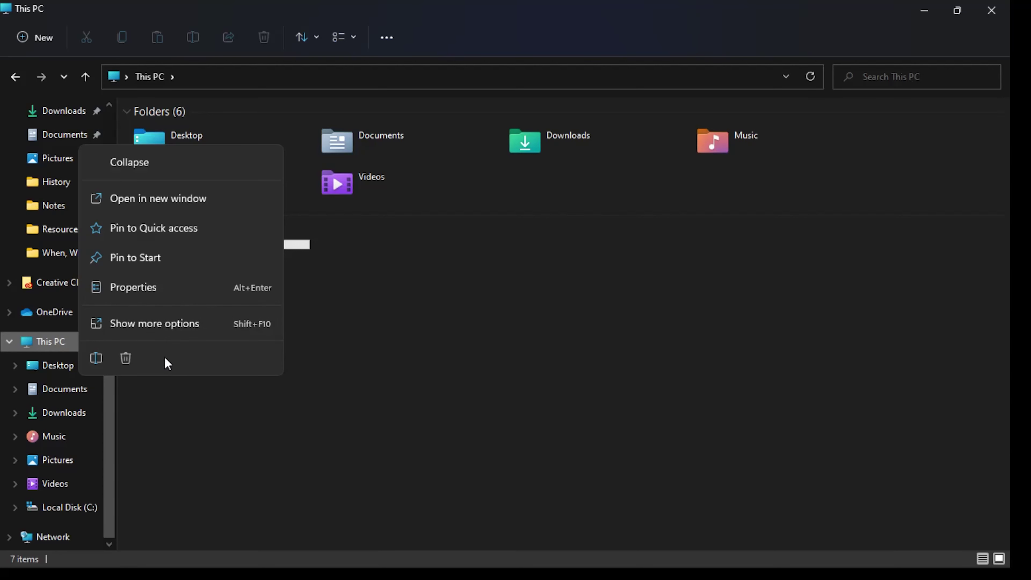
Open This PC Properties and scroll through the About device specifications
{"action": "left_click", "coordinate": [172, 297]}
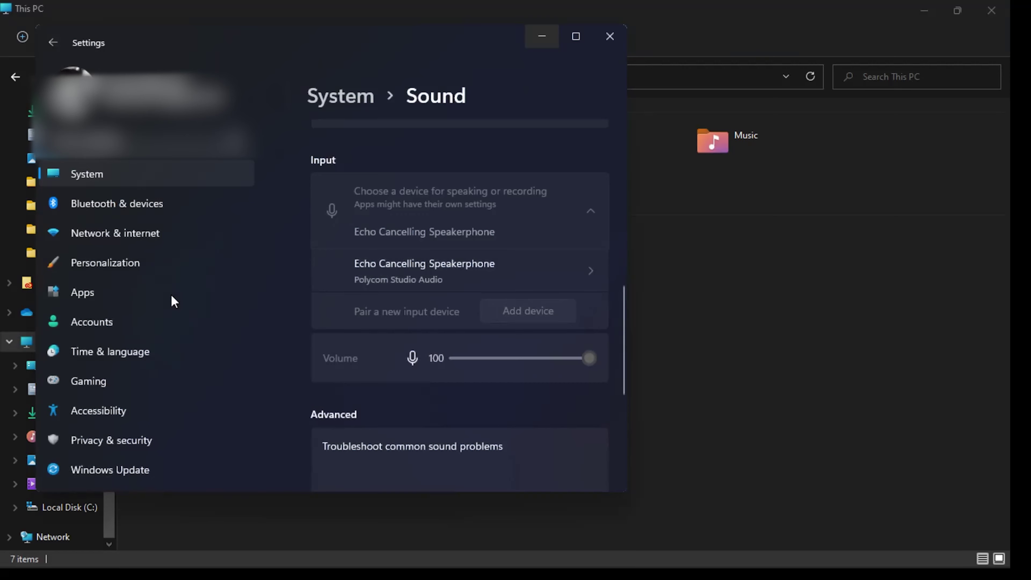
{"action": "scroll", "coordinate": [434, 352], "scroll_direction": "down", "scroll_amount": 3}
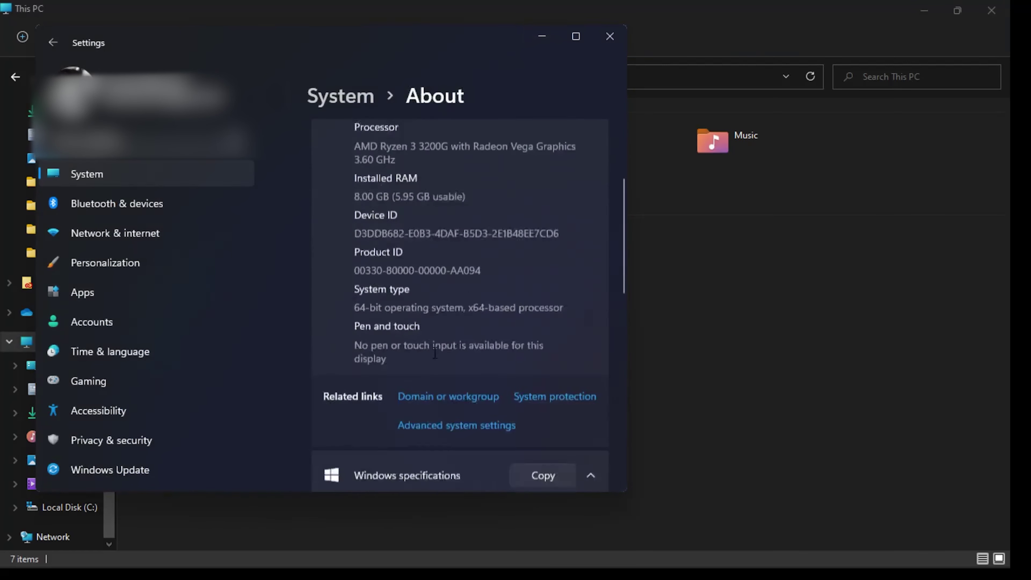
{"action": "scroll", "coordinate": [435, 358], "scroll_direction": "down", "scroll_amount": 3}
{"action": "scroll", "coordinate": [437, 363], "scroll_direction": "up", "scroll_amount": 5}
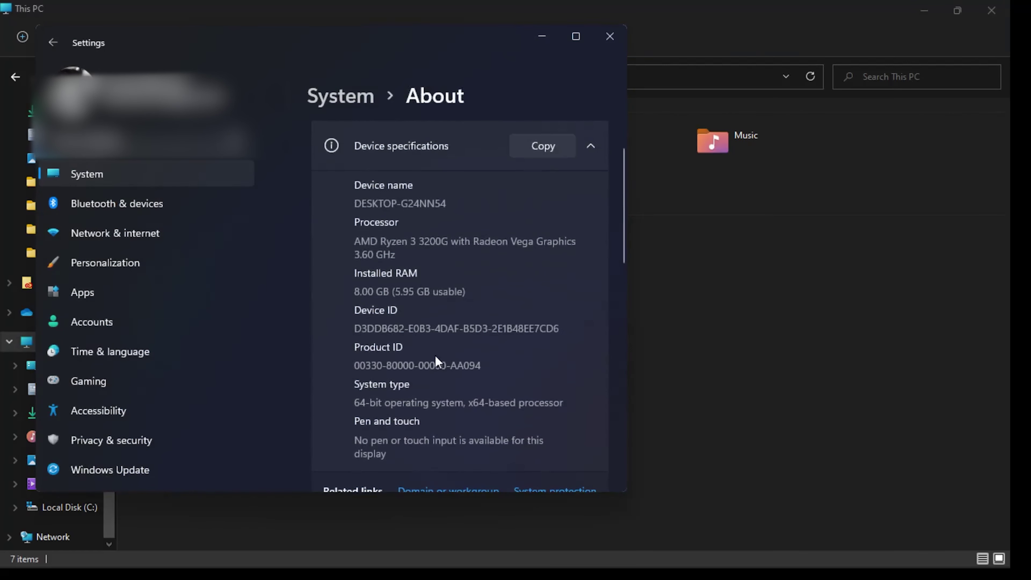
Minimize Settings and File Explorer, then bring Xbox Console Companion forward
{"action": "left_click", "coordinate": [532, 38]}
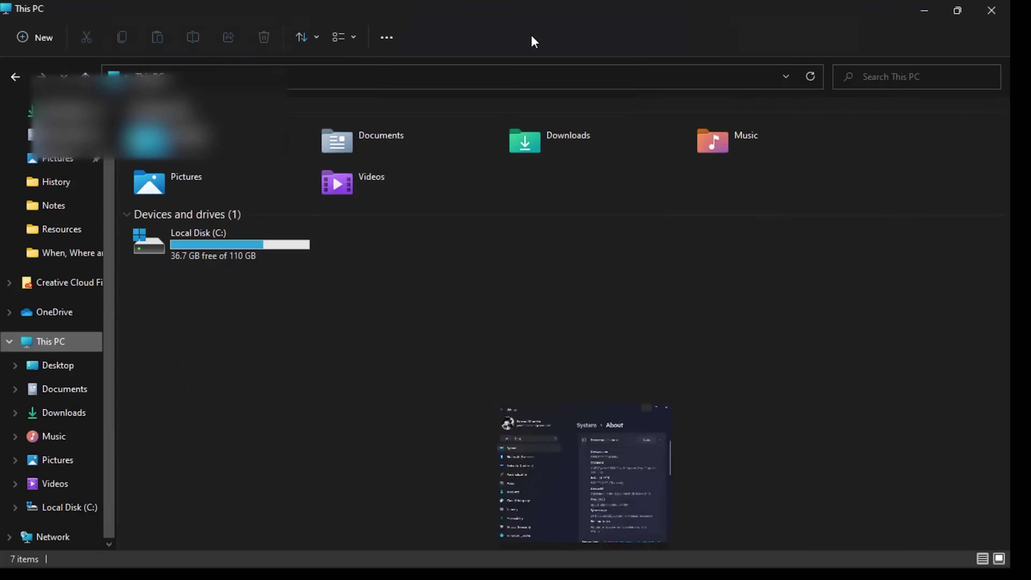
{"action": "left_click", "coordinate": [934, 8]}
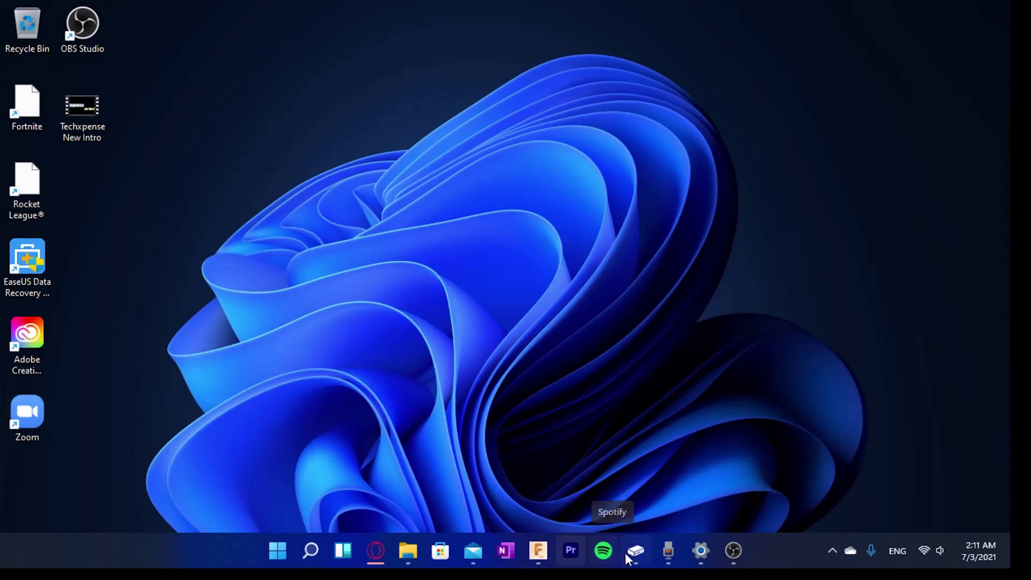
{"action": "mouse_move", "coordinate": [629, 557]}
{"action": "left_click", "coordinate": [598, 504]}
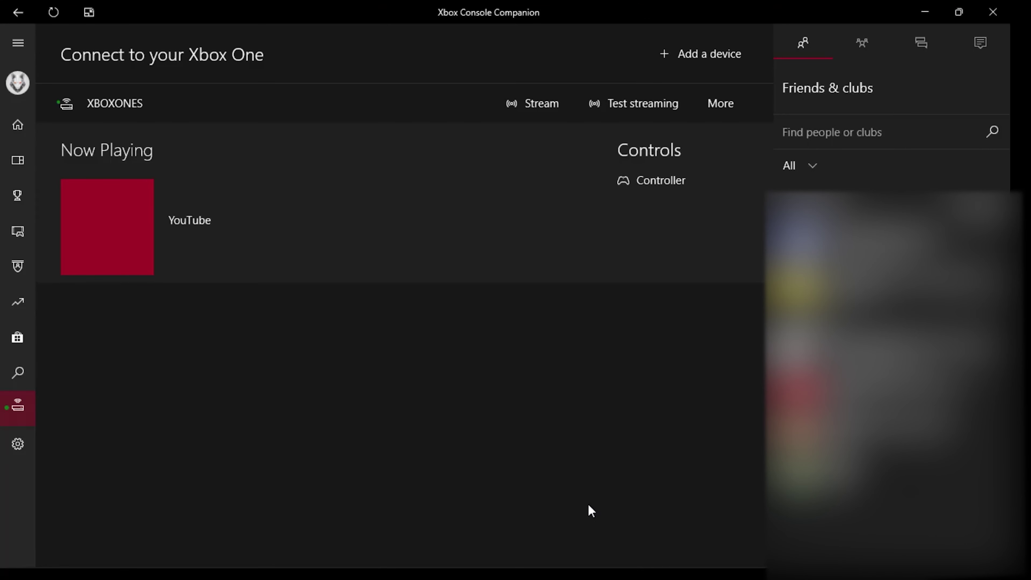
Show the Xbox Home activity feed, restore then re-maximize the window, and open Start
{"action": "left_click", "coordinate": [14, 130]}
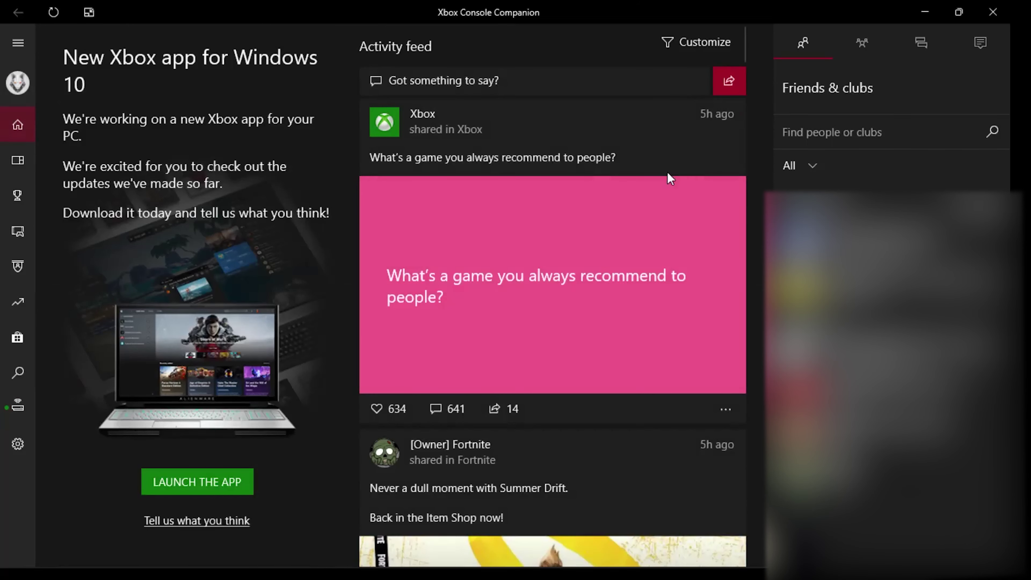
{"action": "left_click_drag", "start_coordinate": [826, 12], "coordinate": [816, 108]}
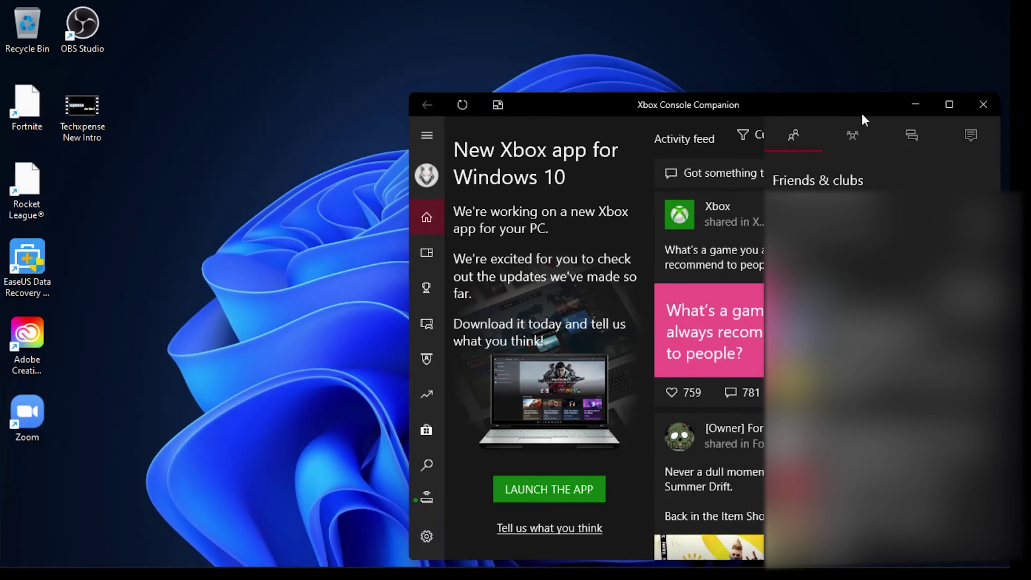
{"action": "left_click", "coordinate": [949, 105]}
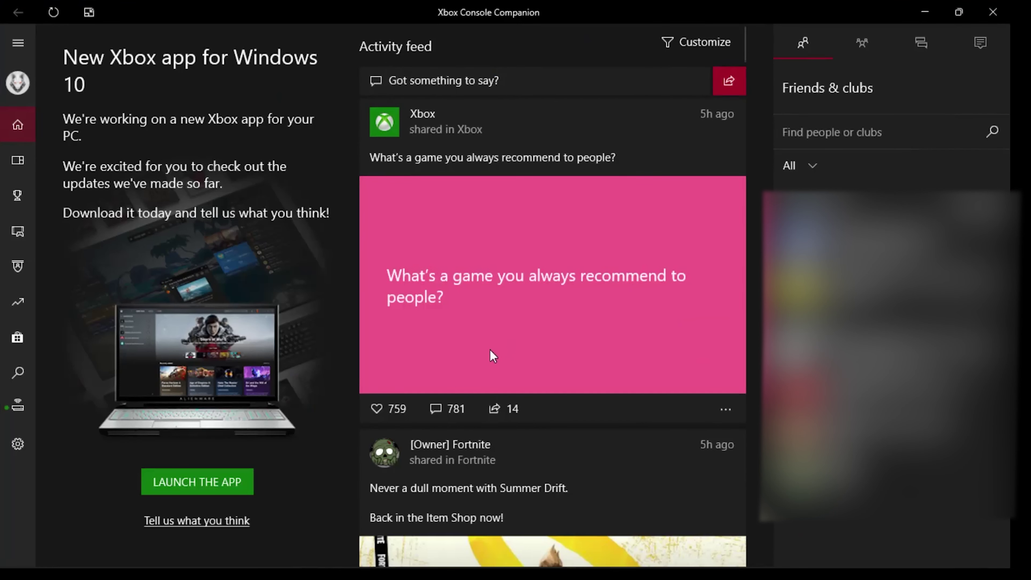
{"action": "mouse_move", "coordinate": [2, 575]}
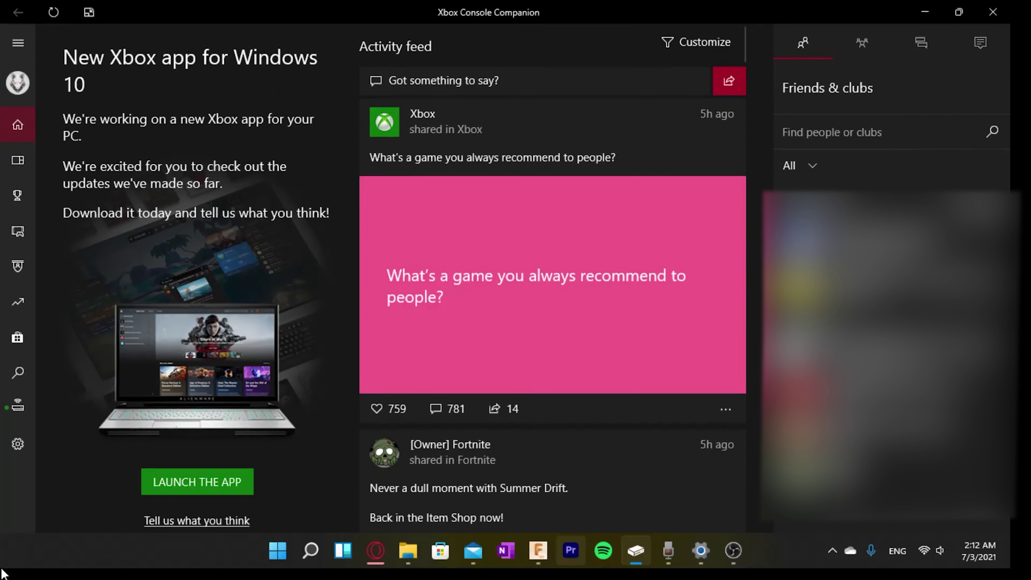
{"action": "left_click", "coordinate": [277, 562]}
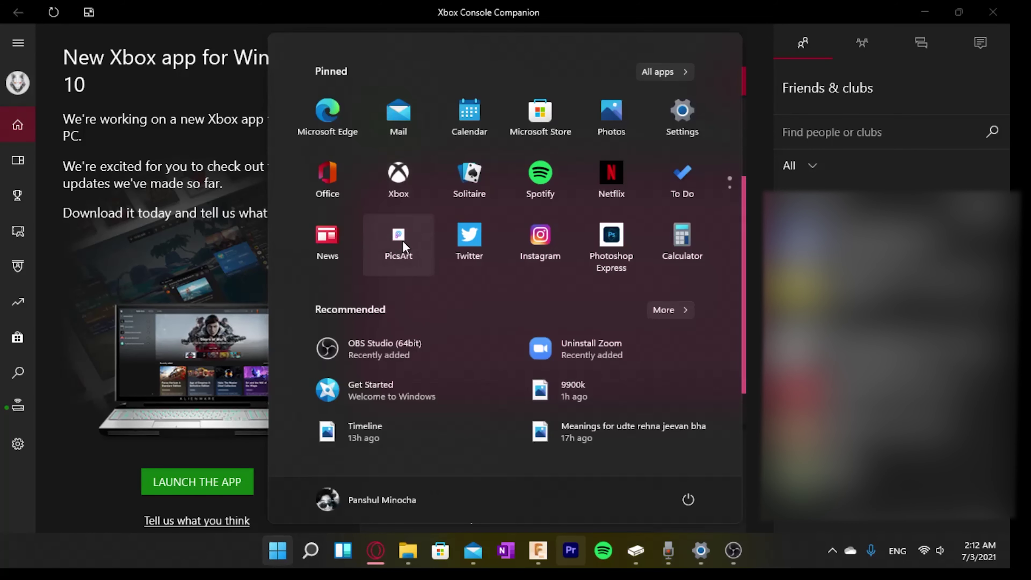
Search Settings for 'Auto HDR' and open Graphics settings maximized
{"action": "key", "text": "super+Pause"}
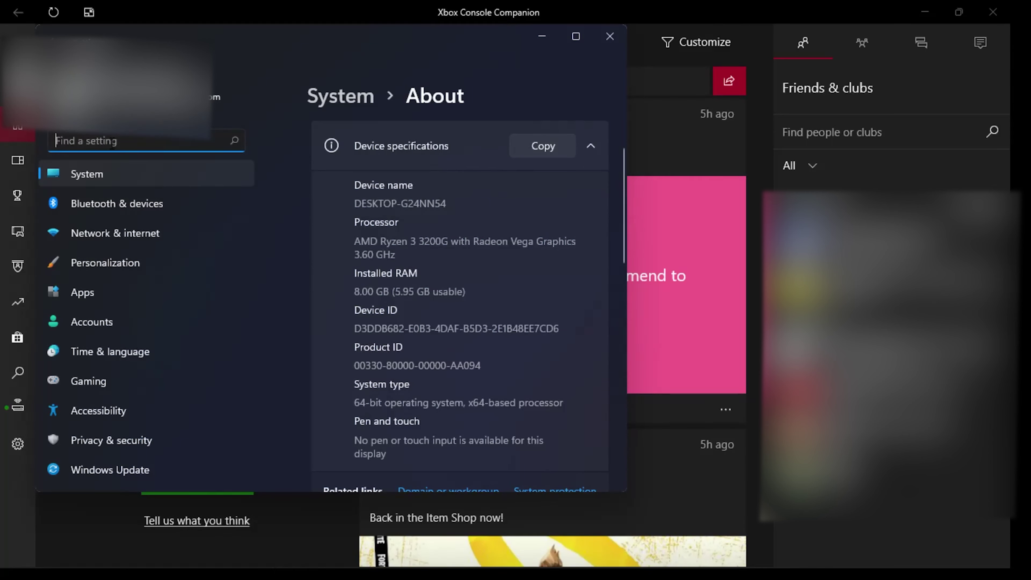
{"action": "type", "text": "Auto "}
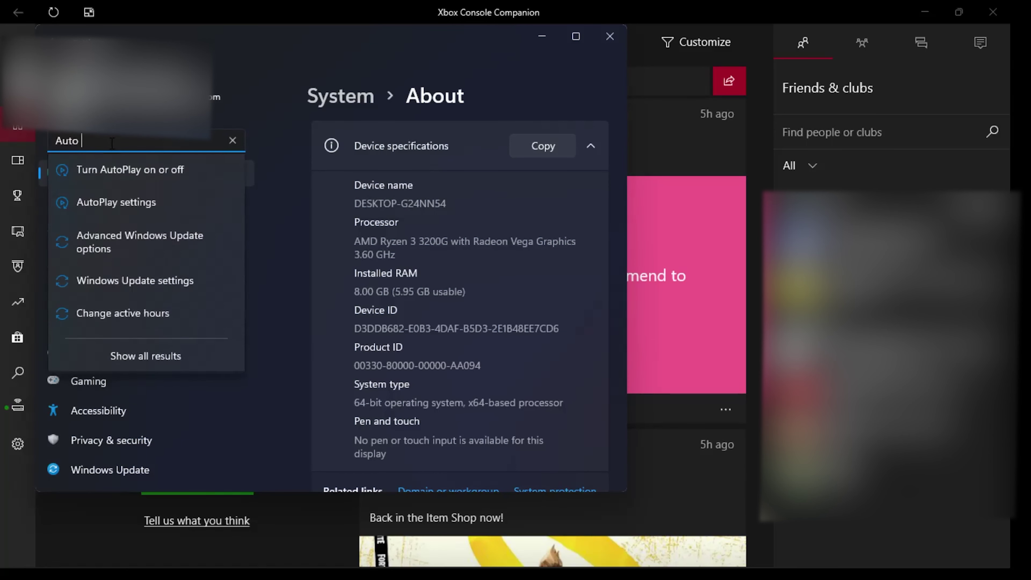
{"action": "type", "text": "HDR"}
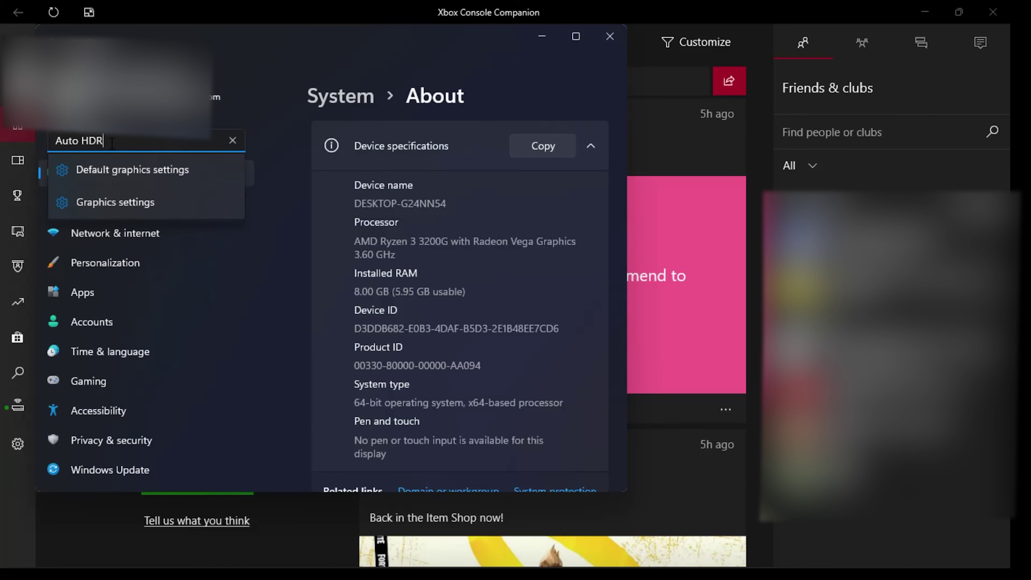
{"action": "left_click", "coordinate": [144, 221]}
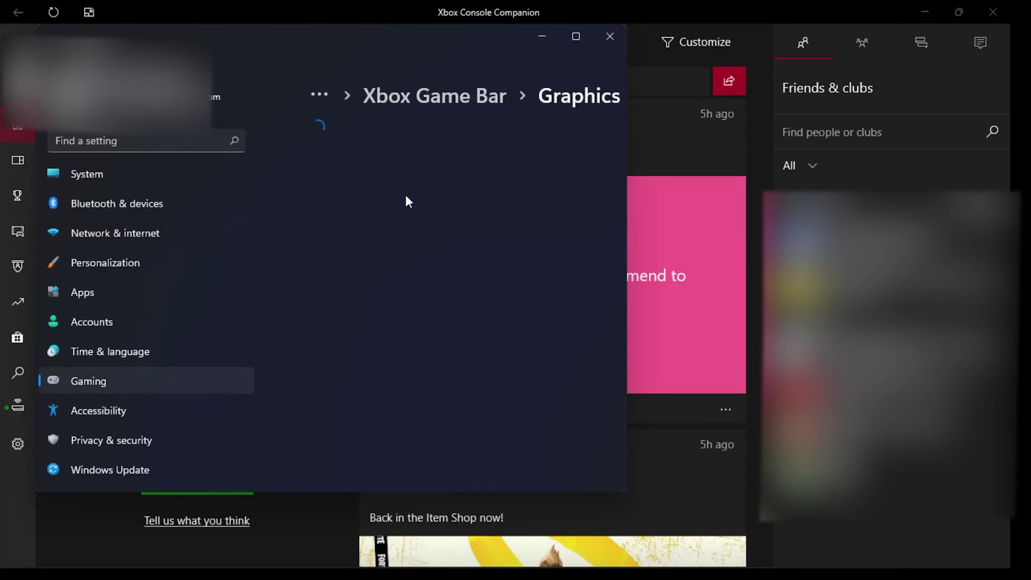
{"action": "double_click", "coordinate": [509, 35]}
Scroll the Graphics page, then minimize Xbox Console Companion to show the desktop
{"action": "scroll", "coordinate": [421, 234], "scroll_direction": "down", "scroll_amount": 3}
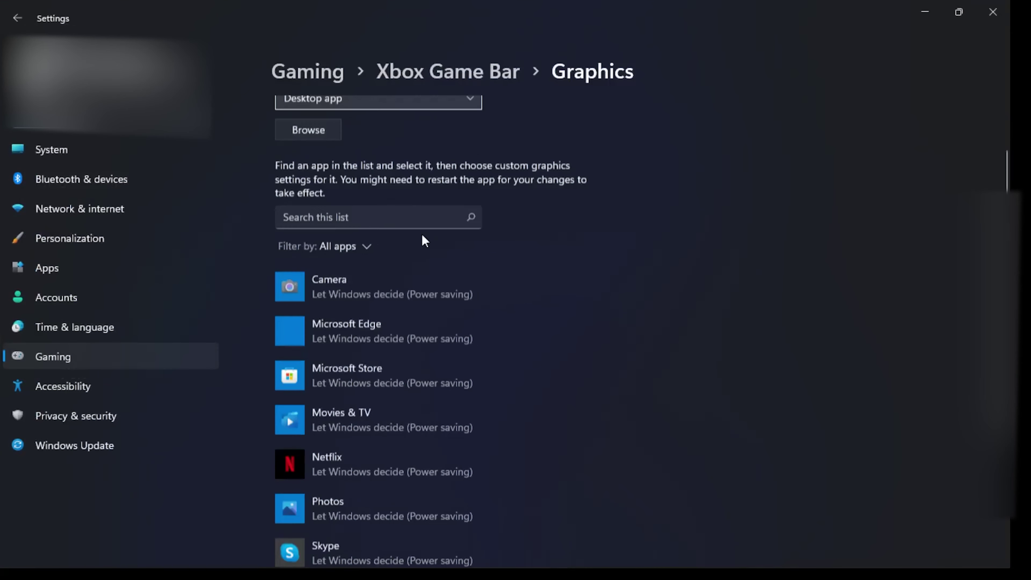
{"action": "scroll", "coordinate": [384, 280], "scroll_direction": "up", "scroll_amount": 2}
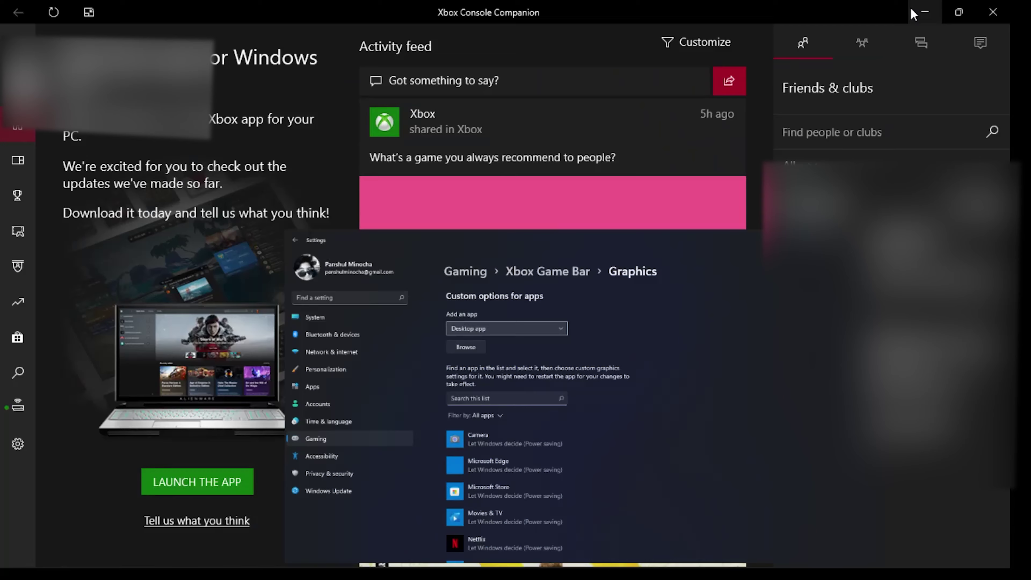
{"action": "left_click", "coordinate": [925, 12]}
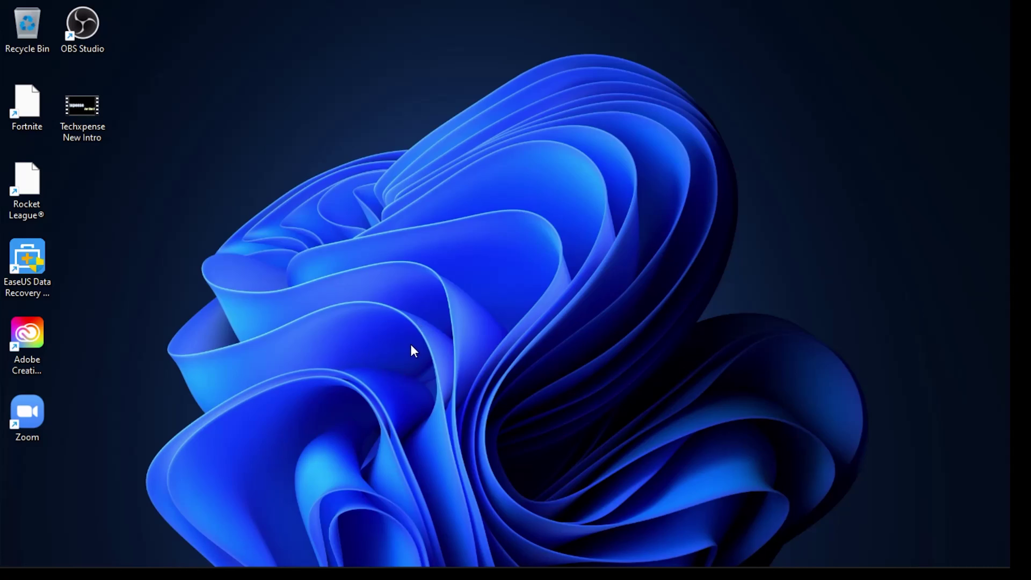
{"action": "mouse_move", "coordinate": [493, 571]}
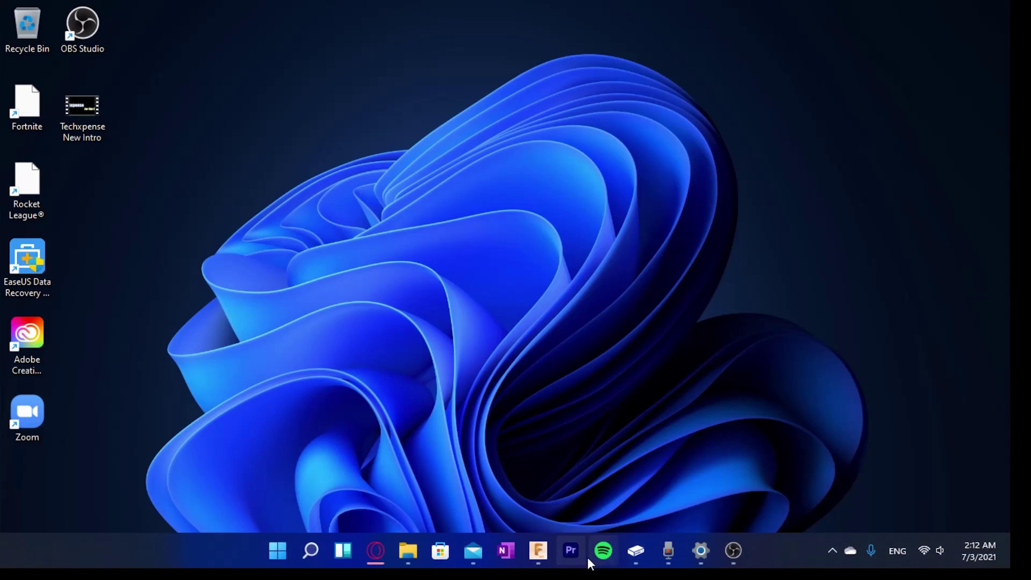